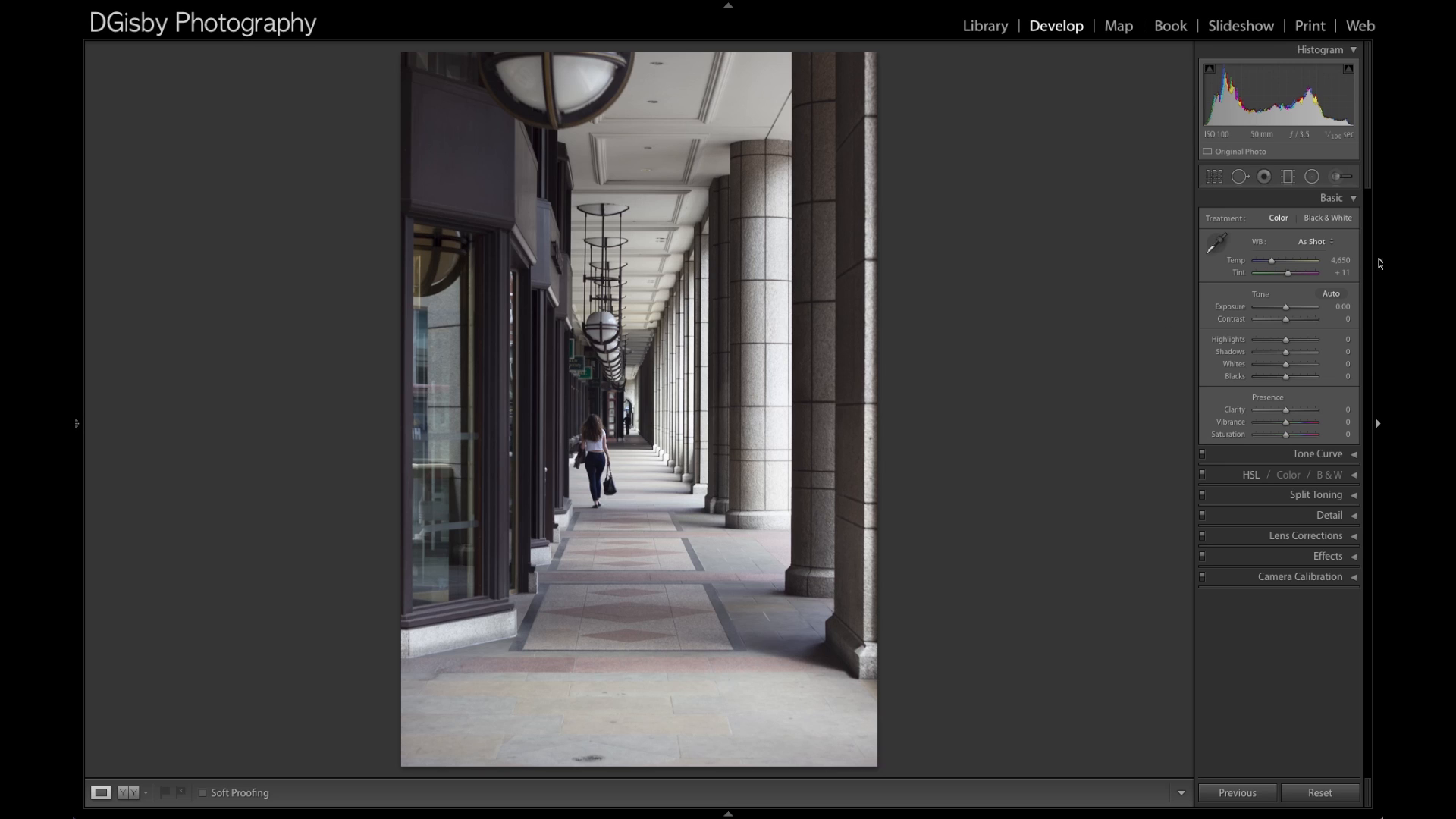
# Convert the photo to black and white, and set Highlights to −99 and Shadows to +27.
pyautogui.click(1344, 217)
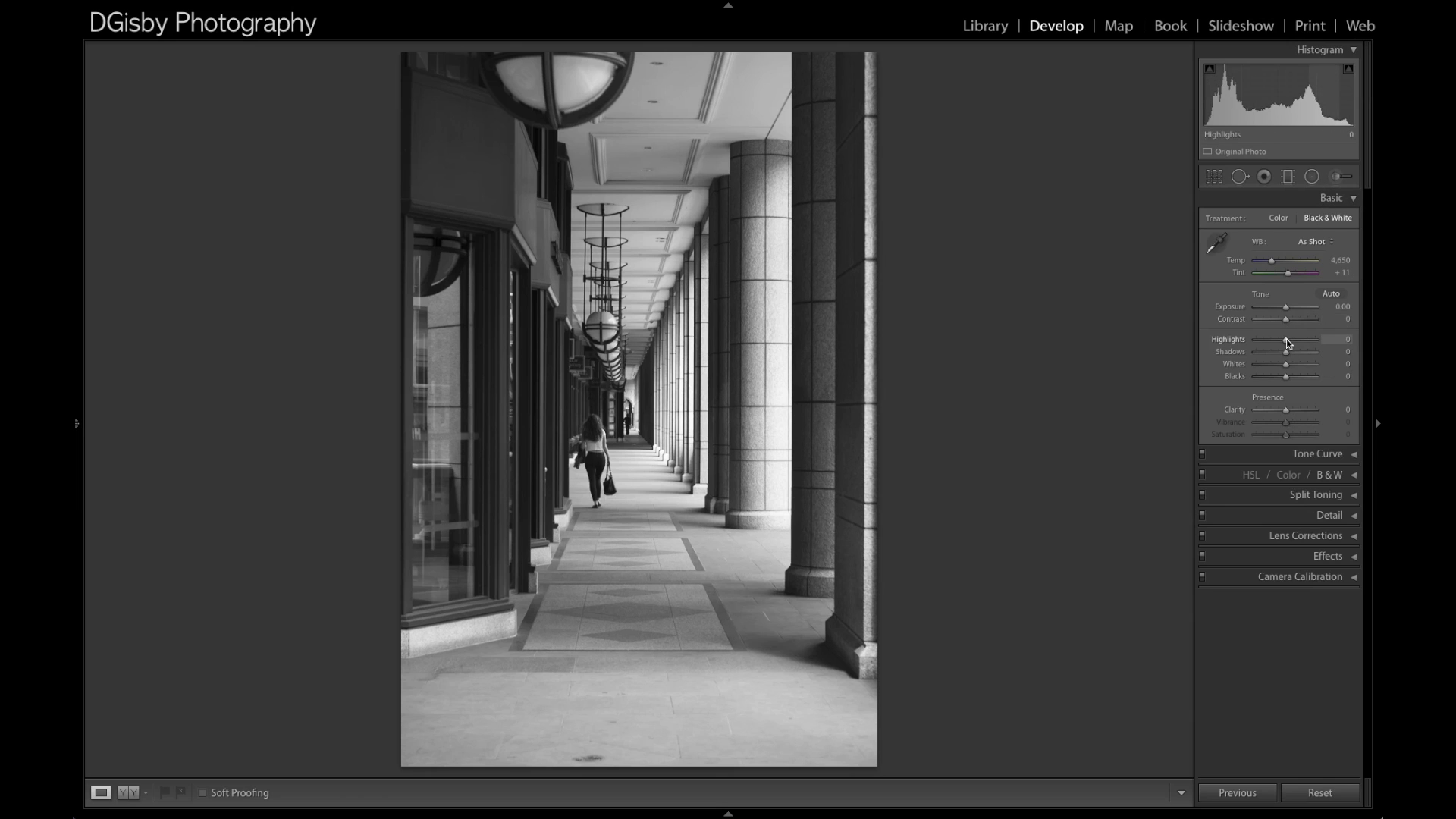
pyautogui.moveTo(1287, 339); pyautogui.dragTo(1256, 346)
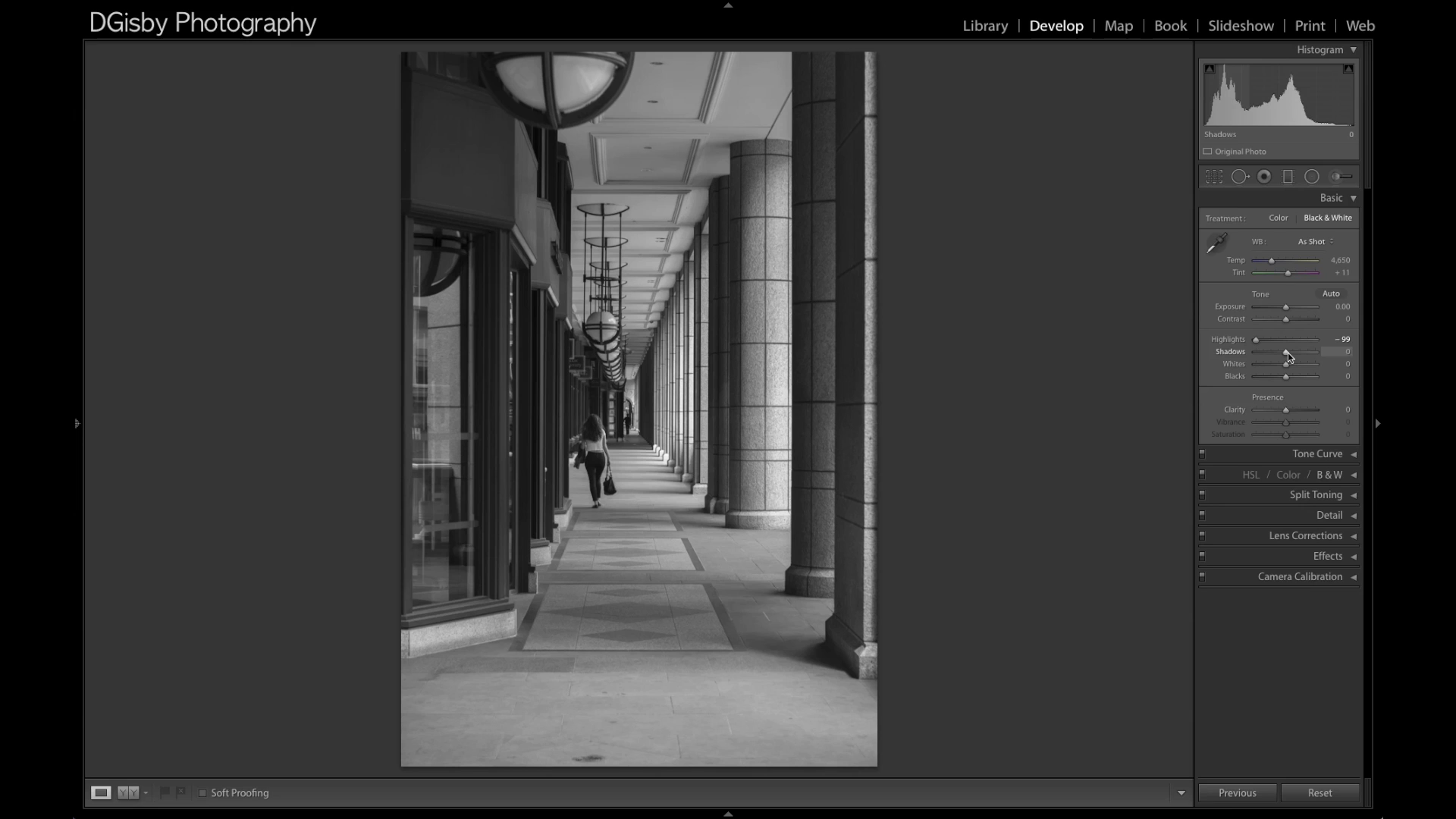
pyautogui.moveTo(1286, 354); pyautogui.dragTo(1293, 355)
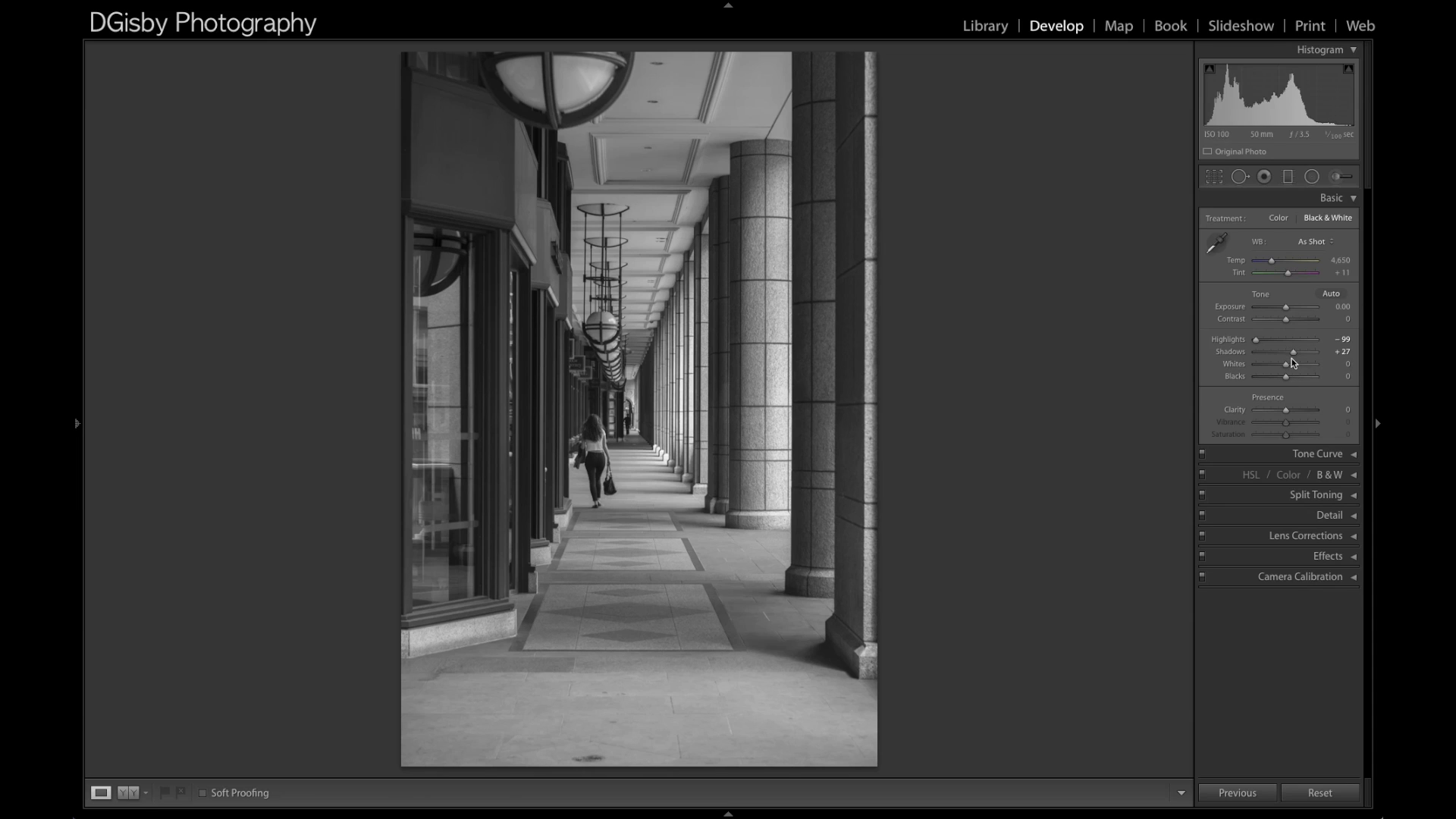
# Set Whites to +23, Blacks to −27, Contrast to +29 and Clarity to +82.
pyautogui.press('alt')
pyautogui.moveTo(1286, 366); pyautogui.dragTo(1291, 369)
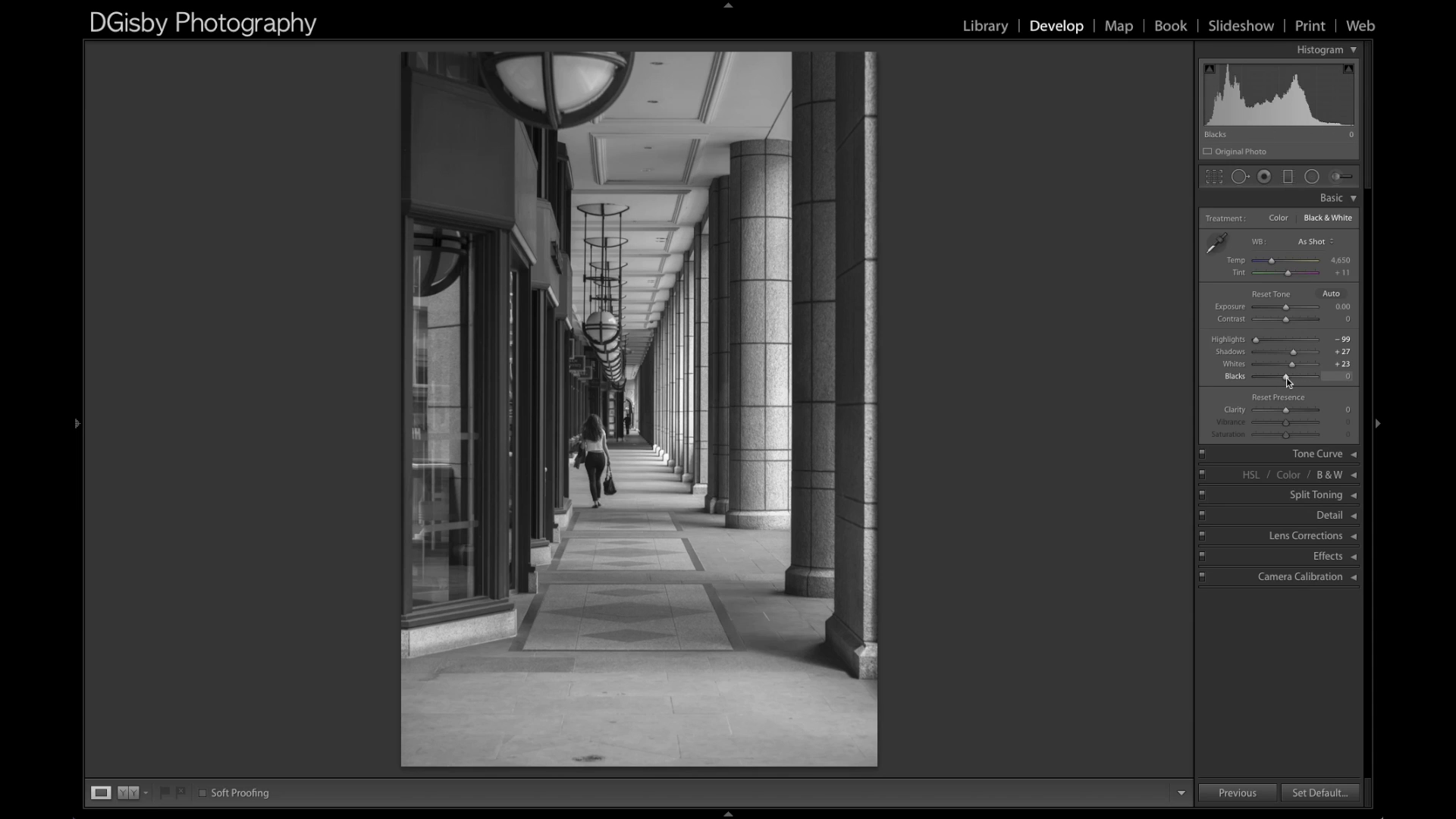
pyautogui.moveTo(1286, 376); pyautogui.dragTo(1280, 379)
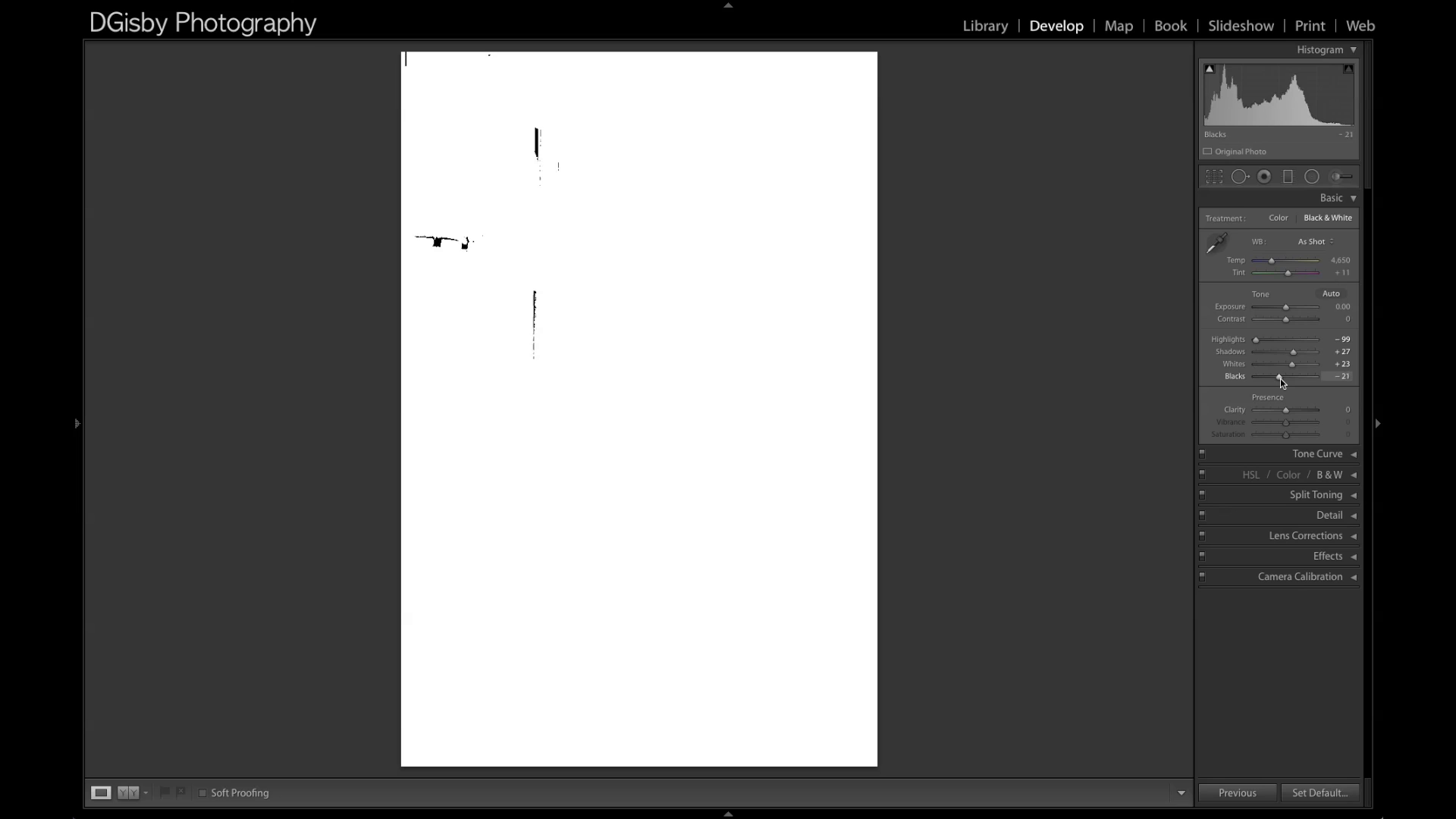
pyautogui.moveTo(1280, 379); pyautogui.dragTo(1285, 379)
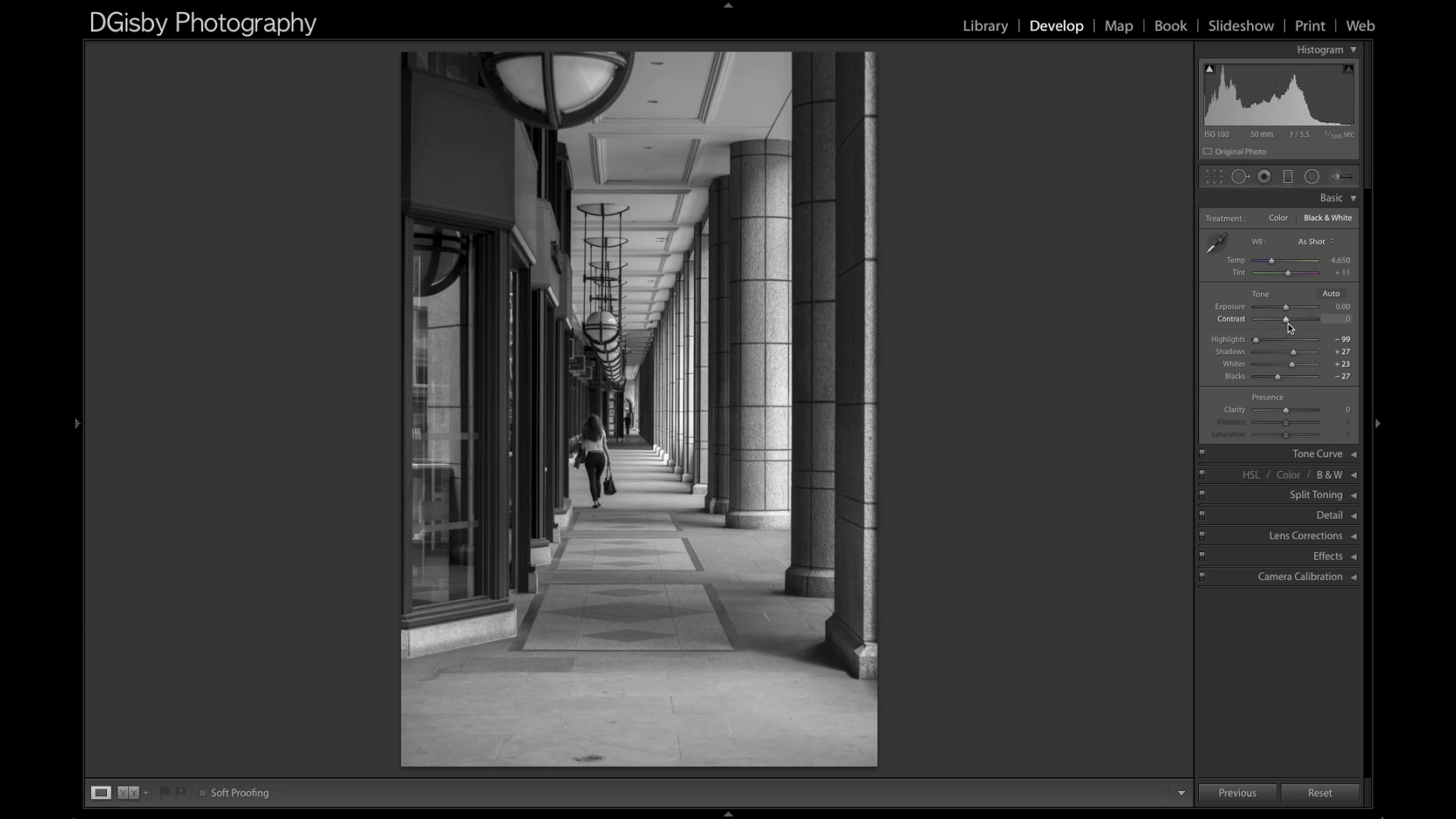
pyautogui.moveTo(1286, 320); pyautogui.dragTo(1295, 319)
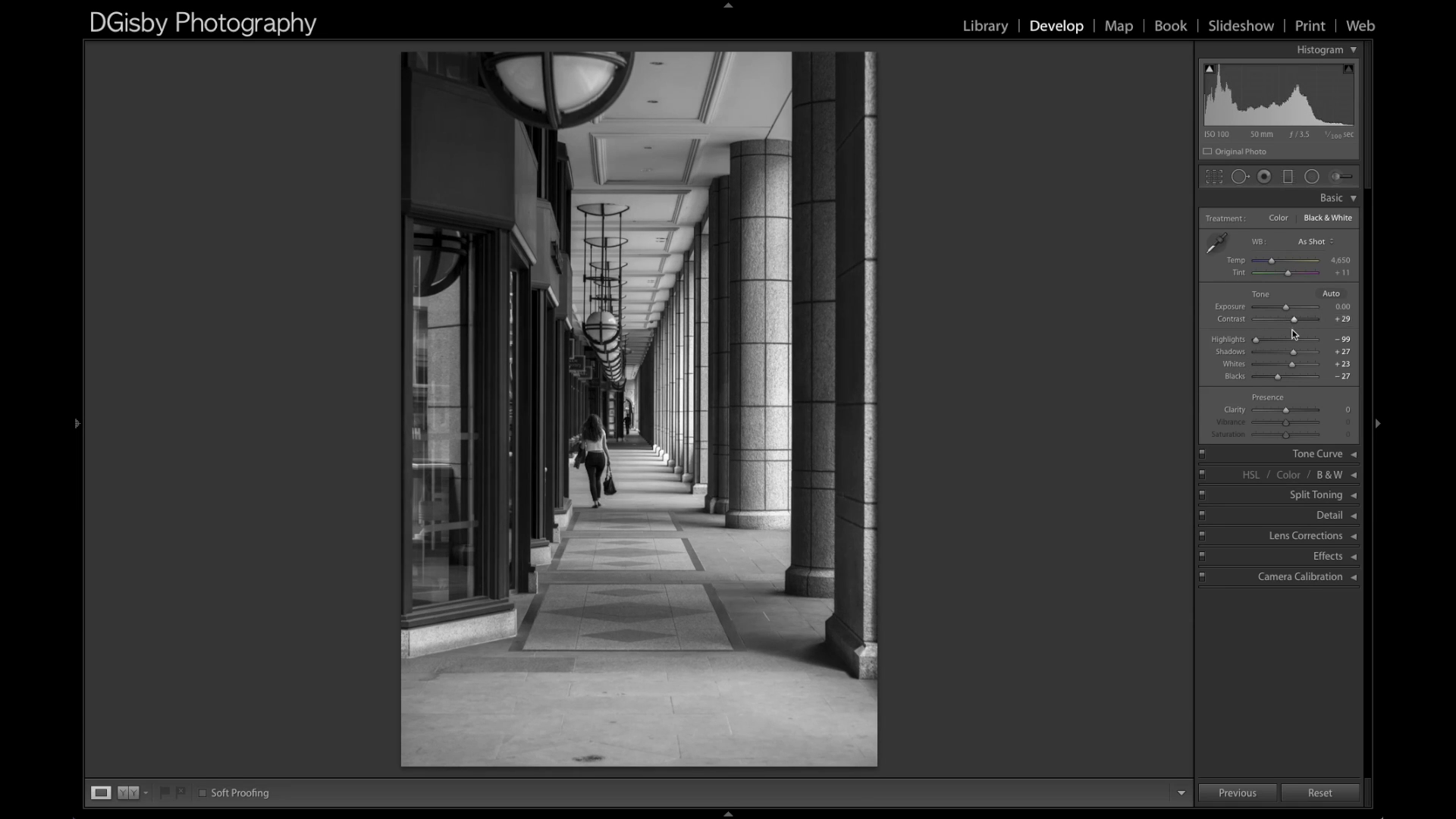
pyautogui.moveTo(1285, 408); pyautogui.dragTo(1308, 406)
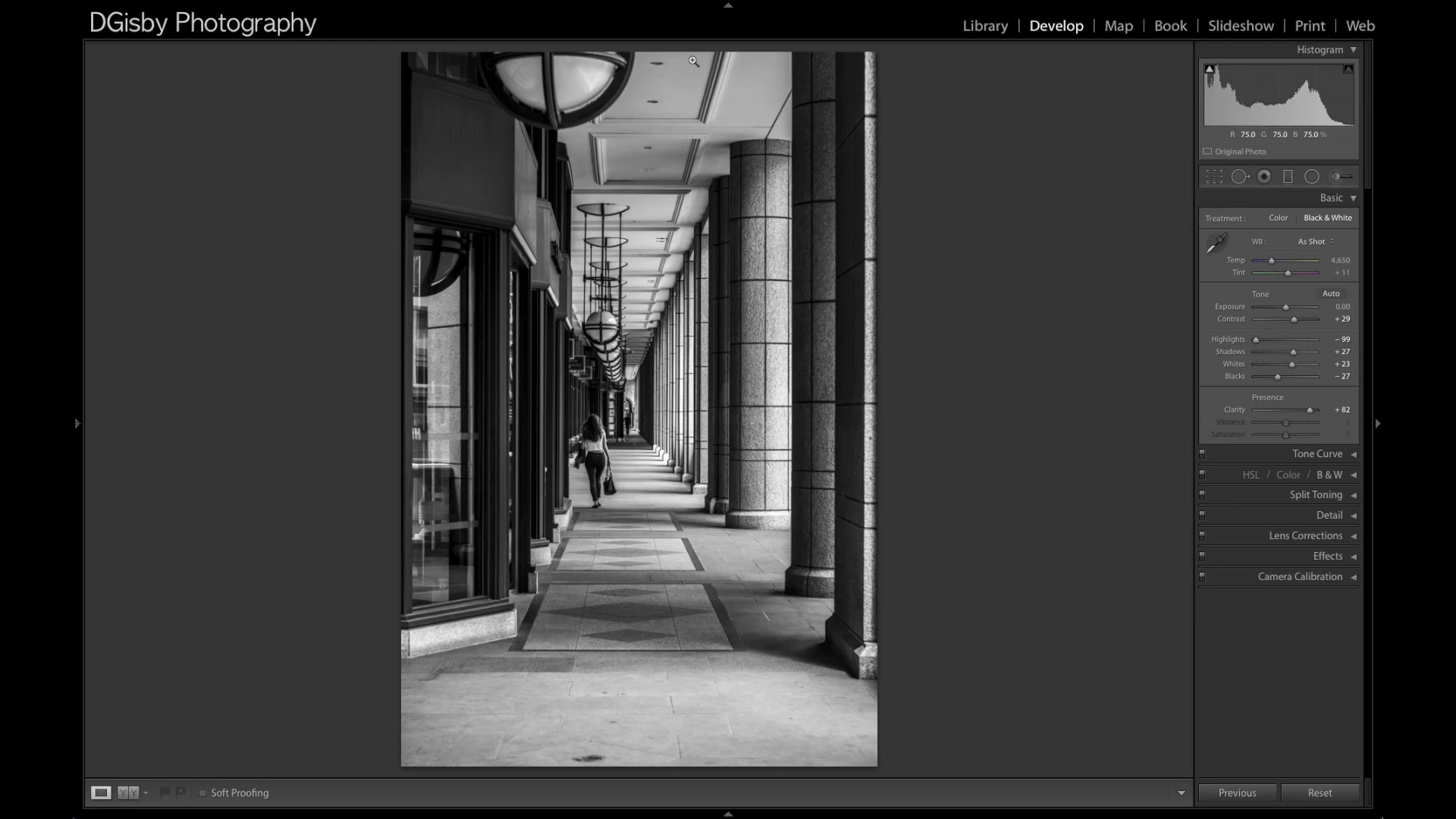
# Crop the photo at its original aspect ratio, trimming the large top lamp and lower foreground, and compare it with the unedited version.
pyautogui.click(1214, 176)
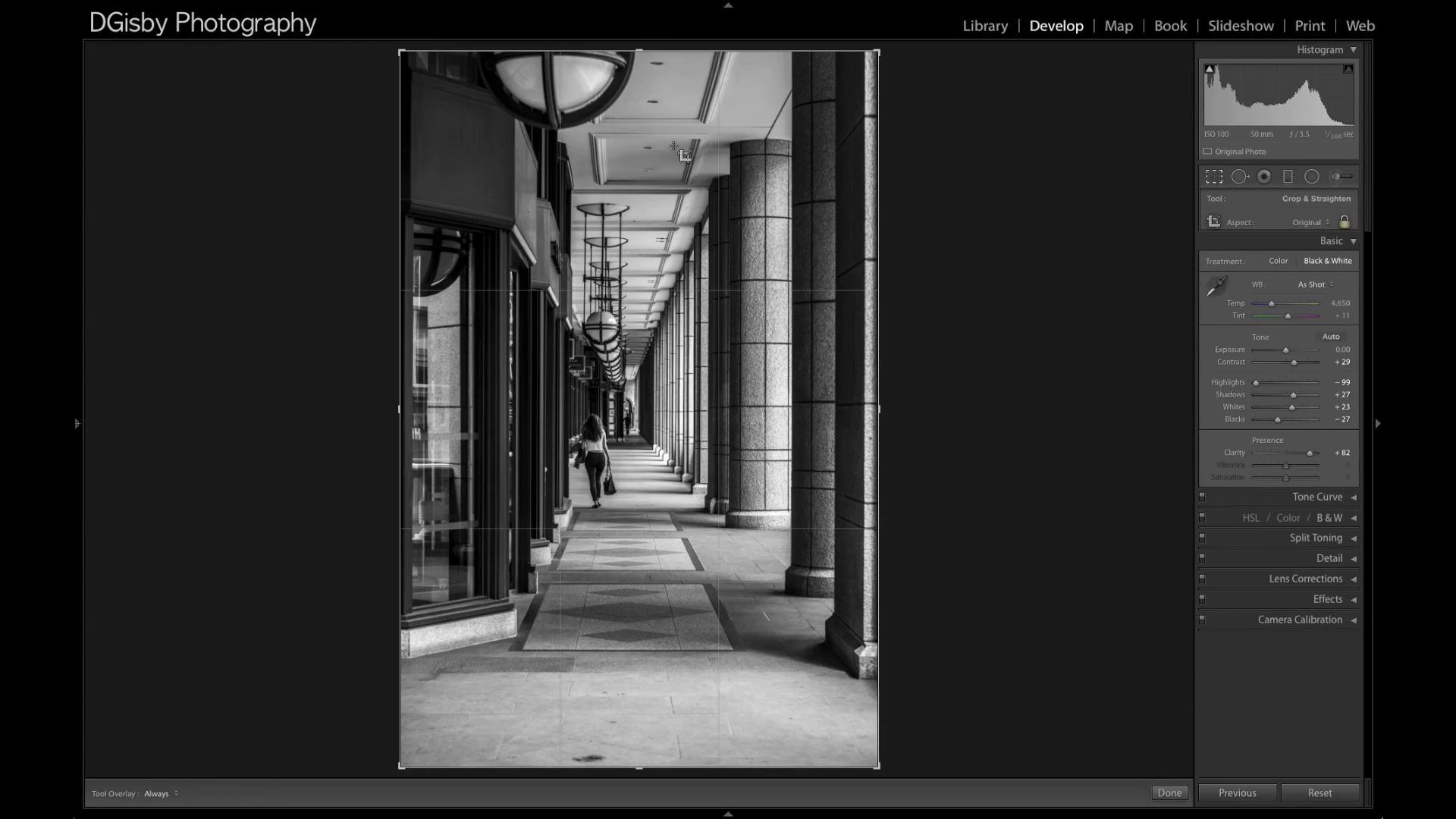
pyautogui.moveTo(639, 51); pyautogui.dragTo(637, 92)
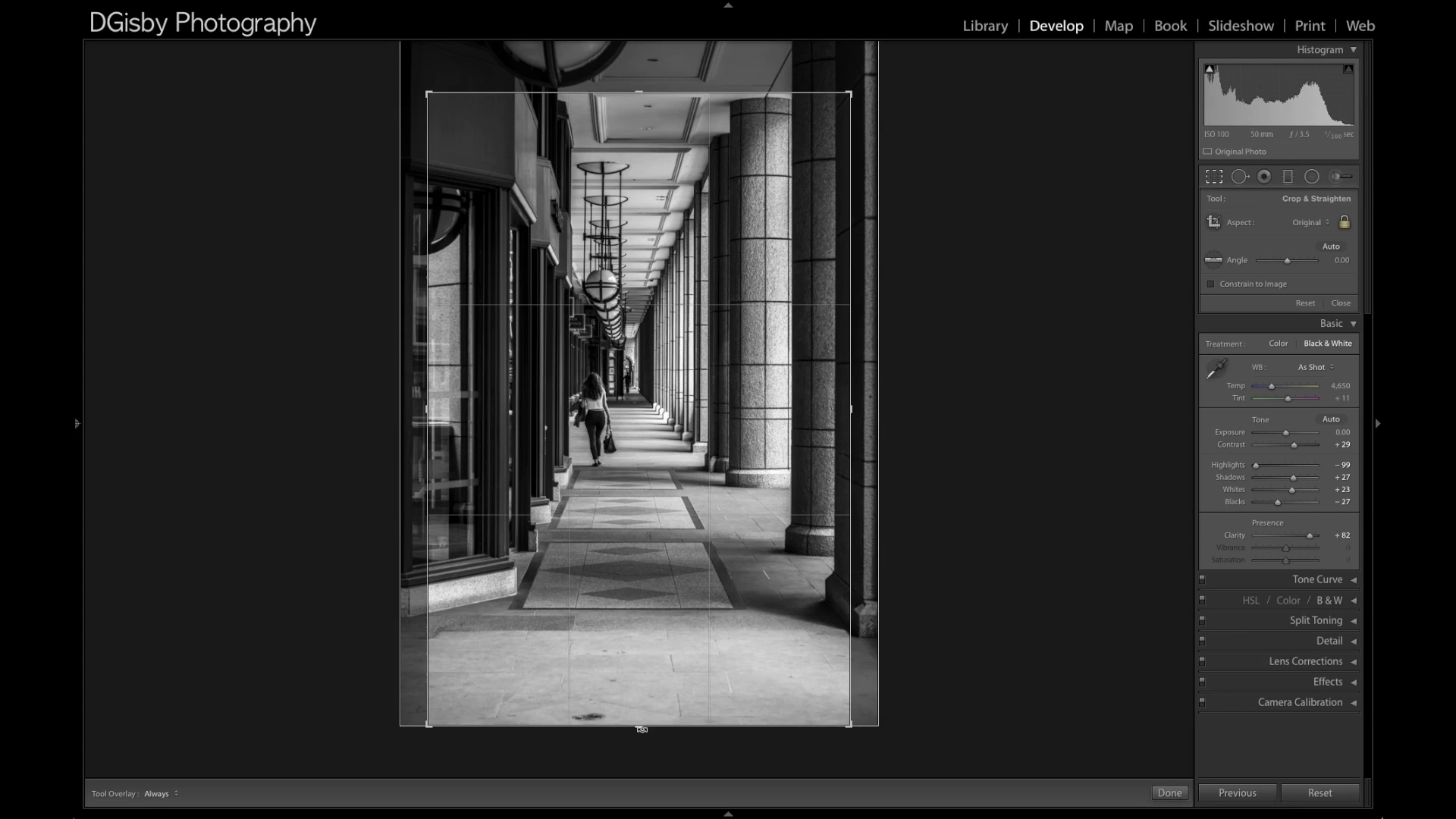
pyautogui.moveTo(649, 728); pyautogui.dragTo(643, 700)
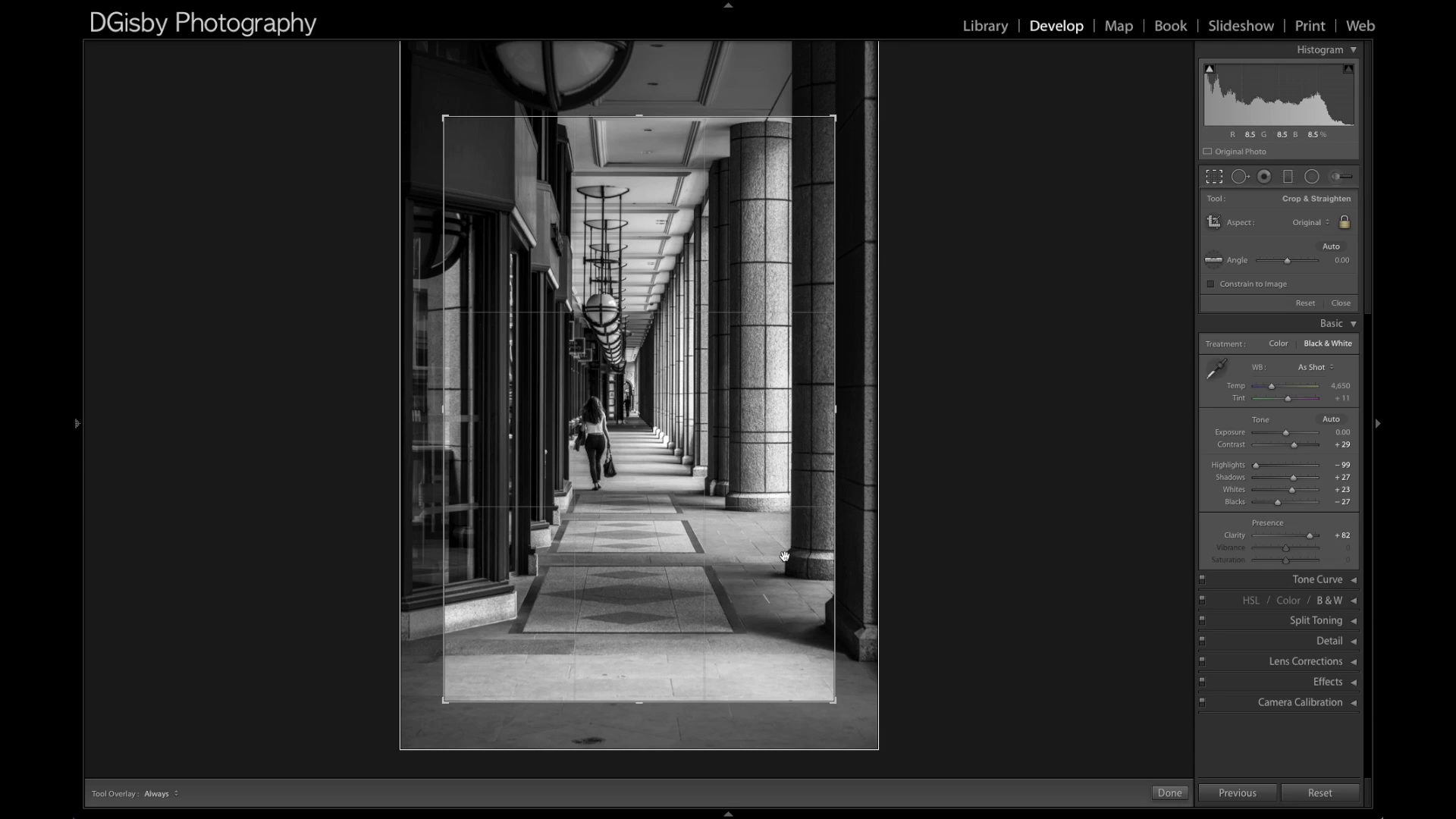
pyautogui.moveTo(834, 411); pyautogui.dragTo(832, 410)
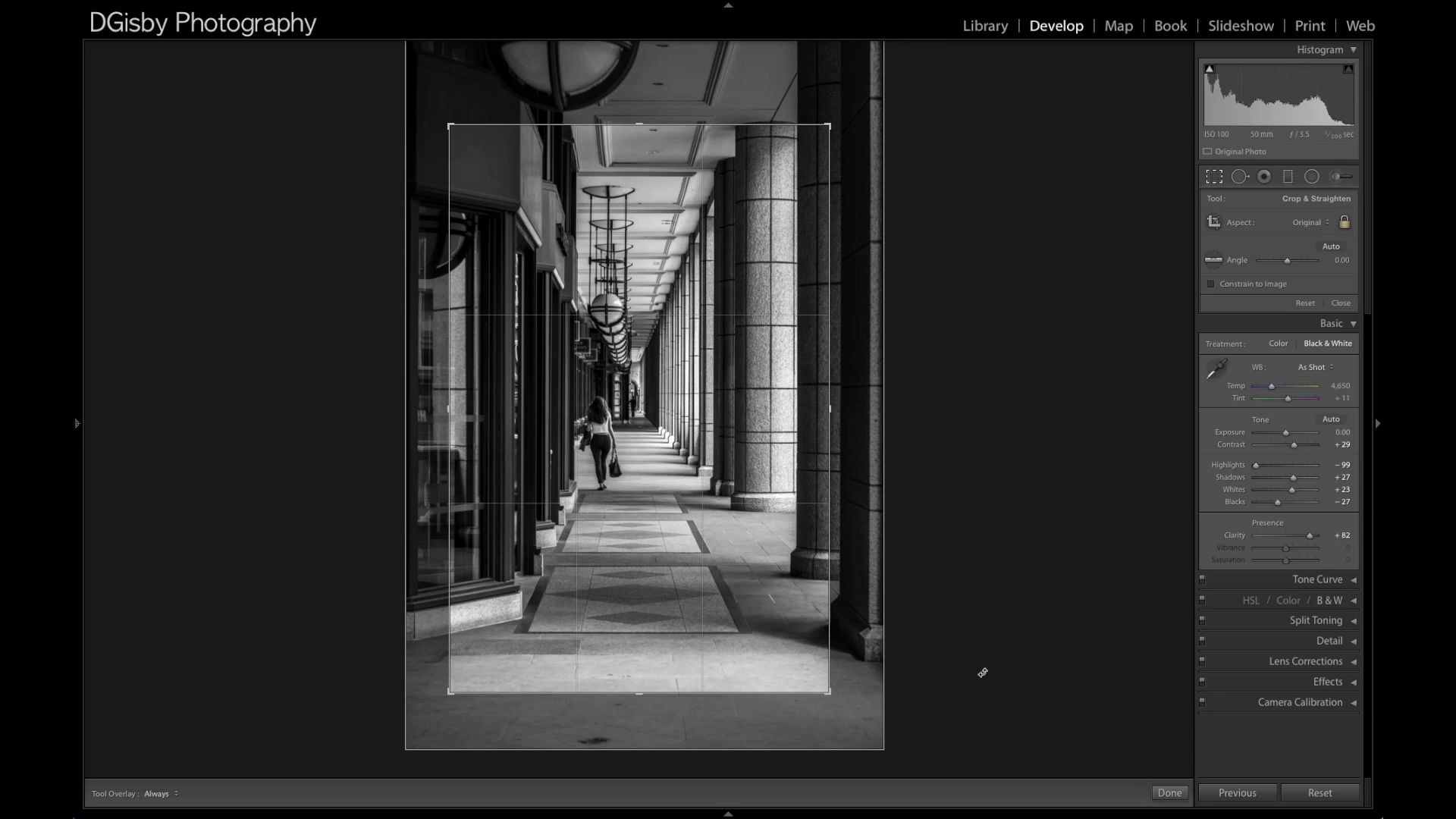
pyautogui.press('Return')
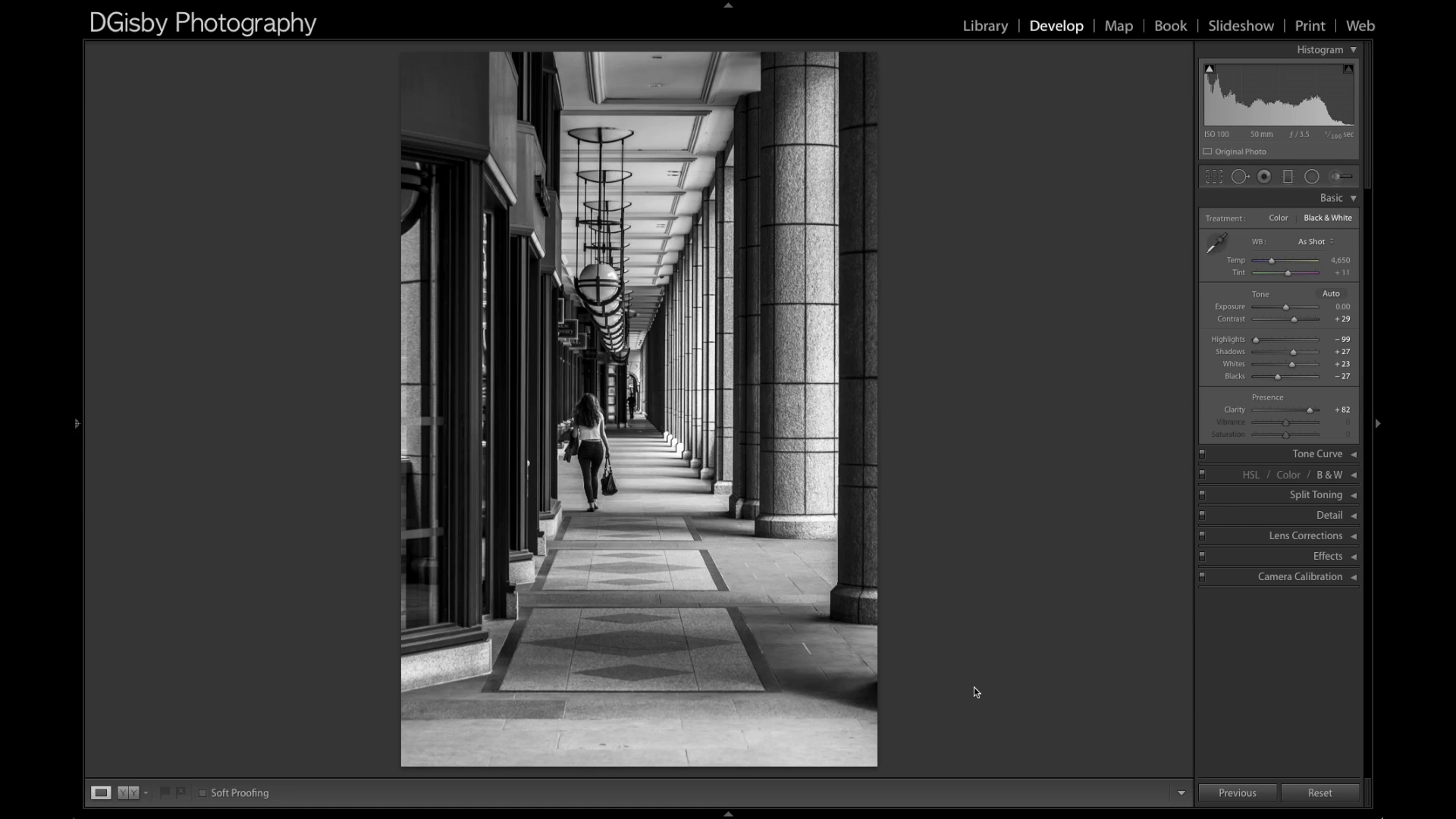
pyautogui.press('\\')
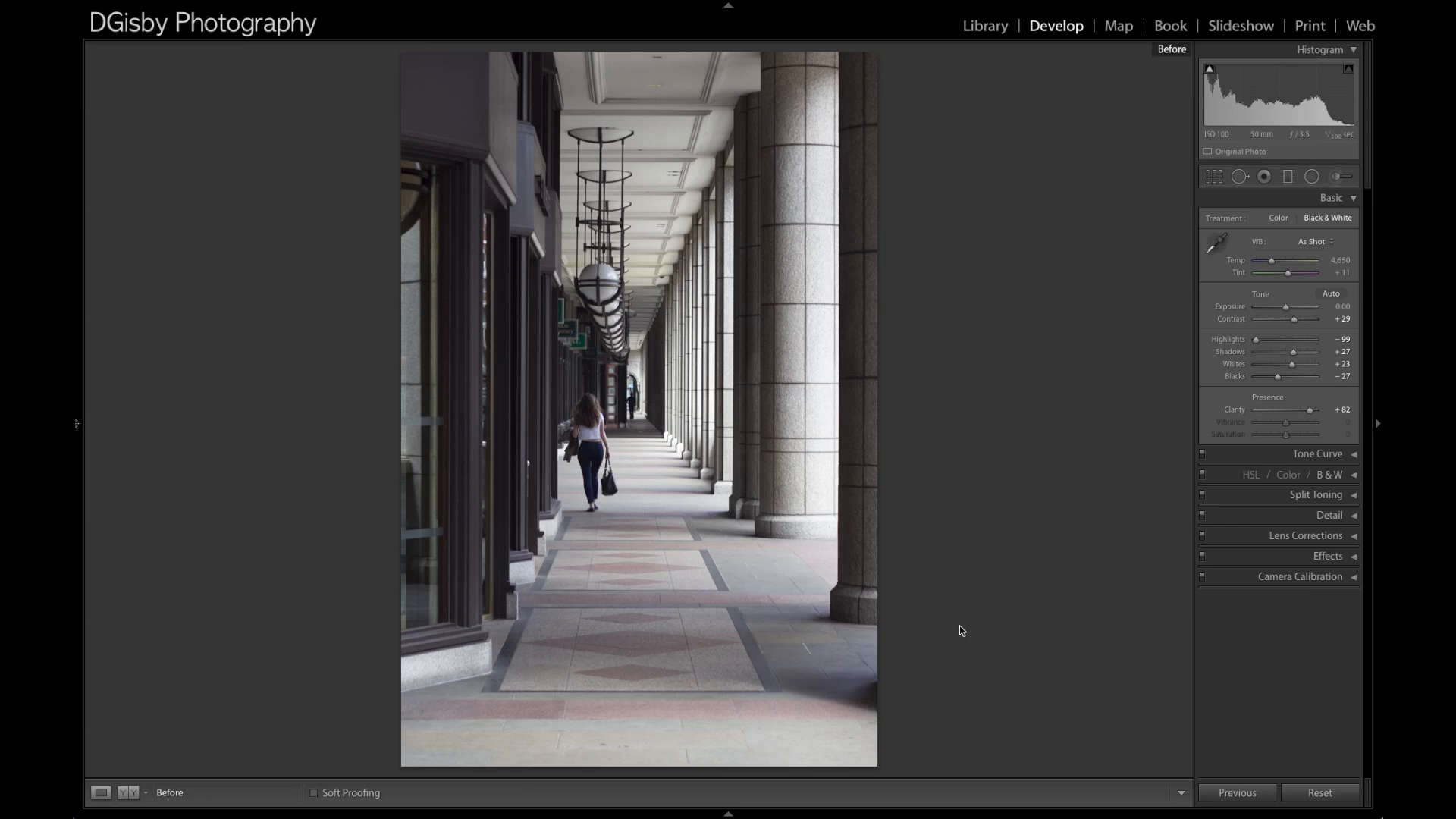
pyautogui.press('\\')
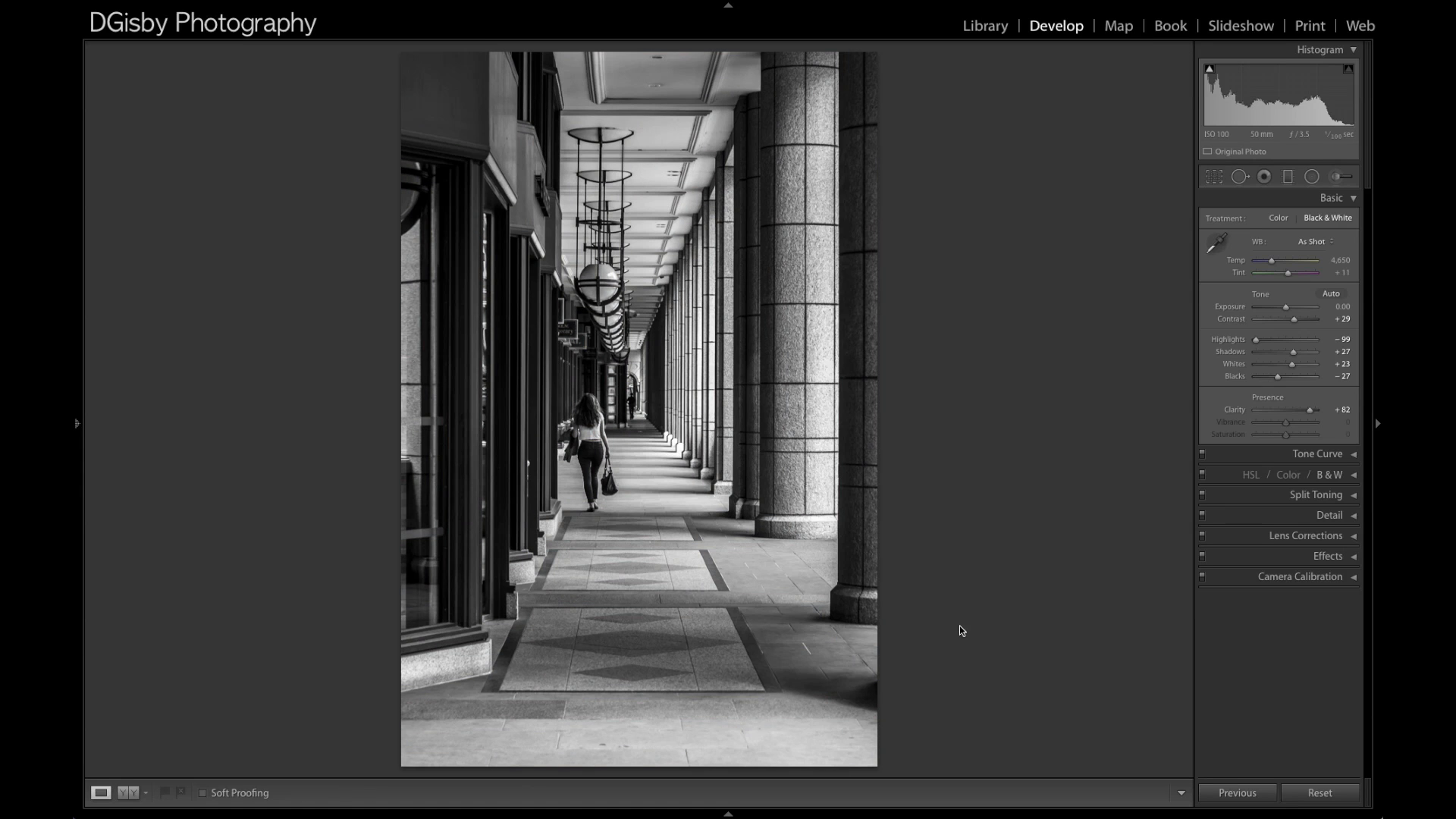
pyautogui.press('\\')
pyautogui.press('\\')
# Sharpen the photo with Masking at 71 and Amount at 81, previewing the masked edges.
pyautogui.click(1353, 198)
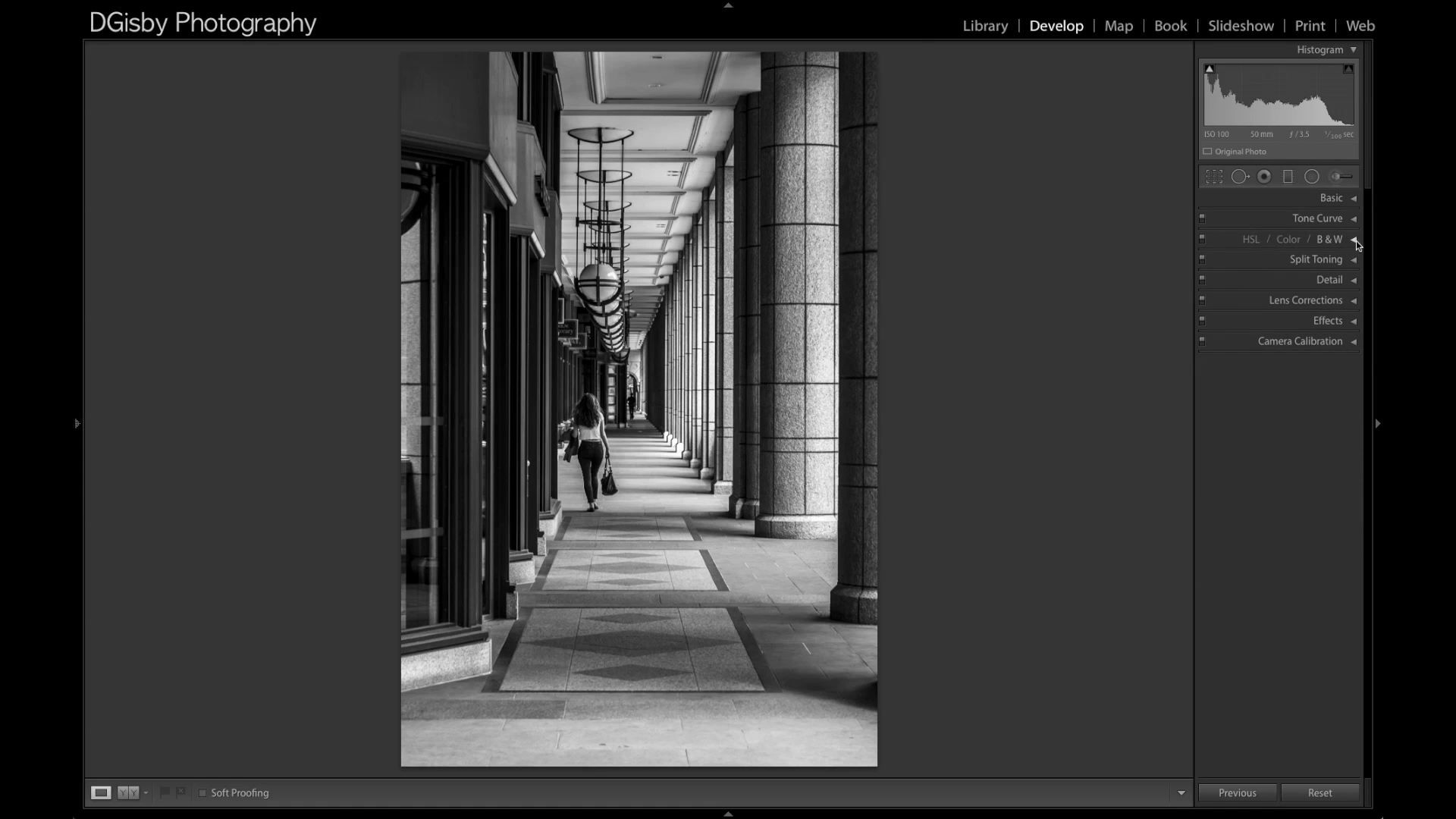
pyautogui.click(1354, 280)
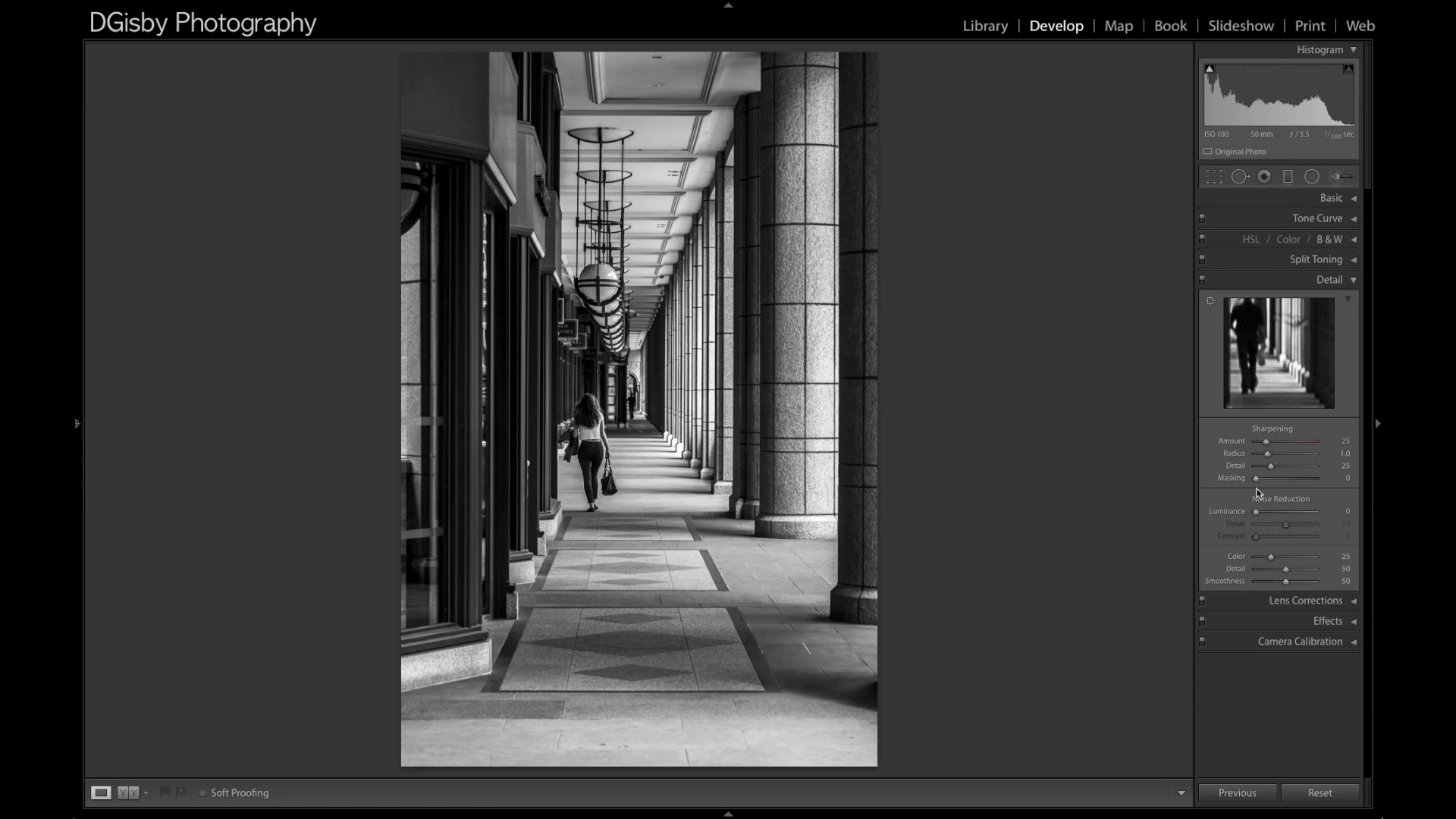
pyautogui.press('alt')
pyautogui.moveTo(1259, 479); pyautogui.dragTo(1301, 481)
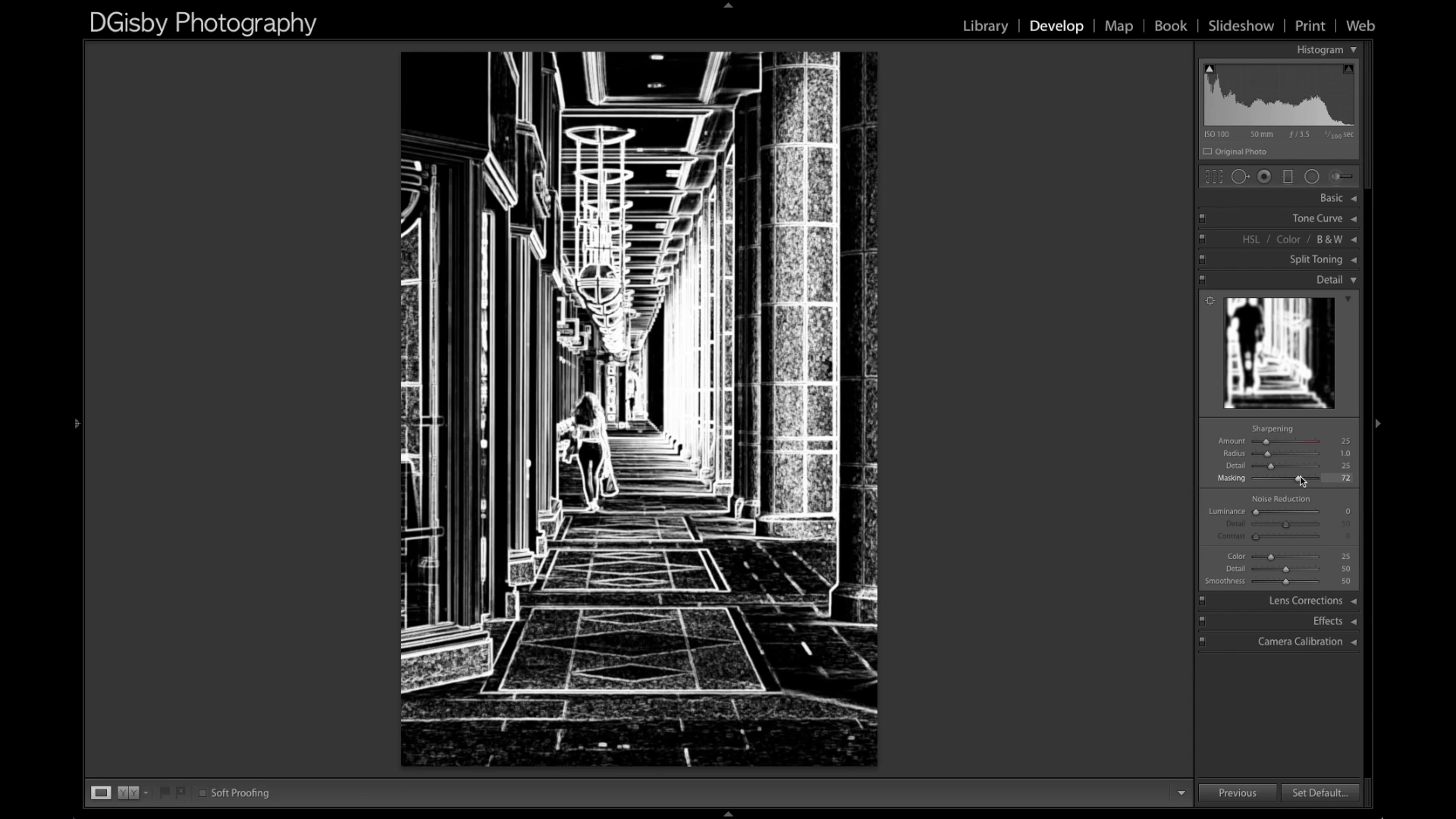
pyautogui.moveTo(1302, 476); pyautogui.dragTo(1300, 476)
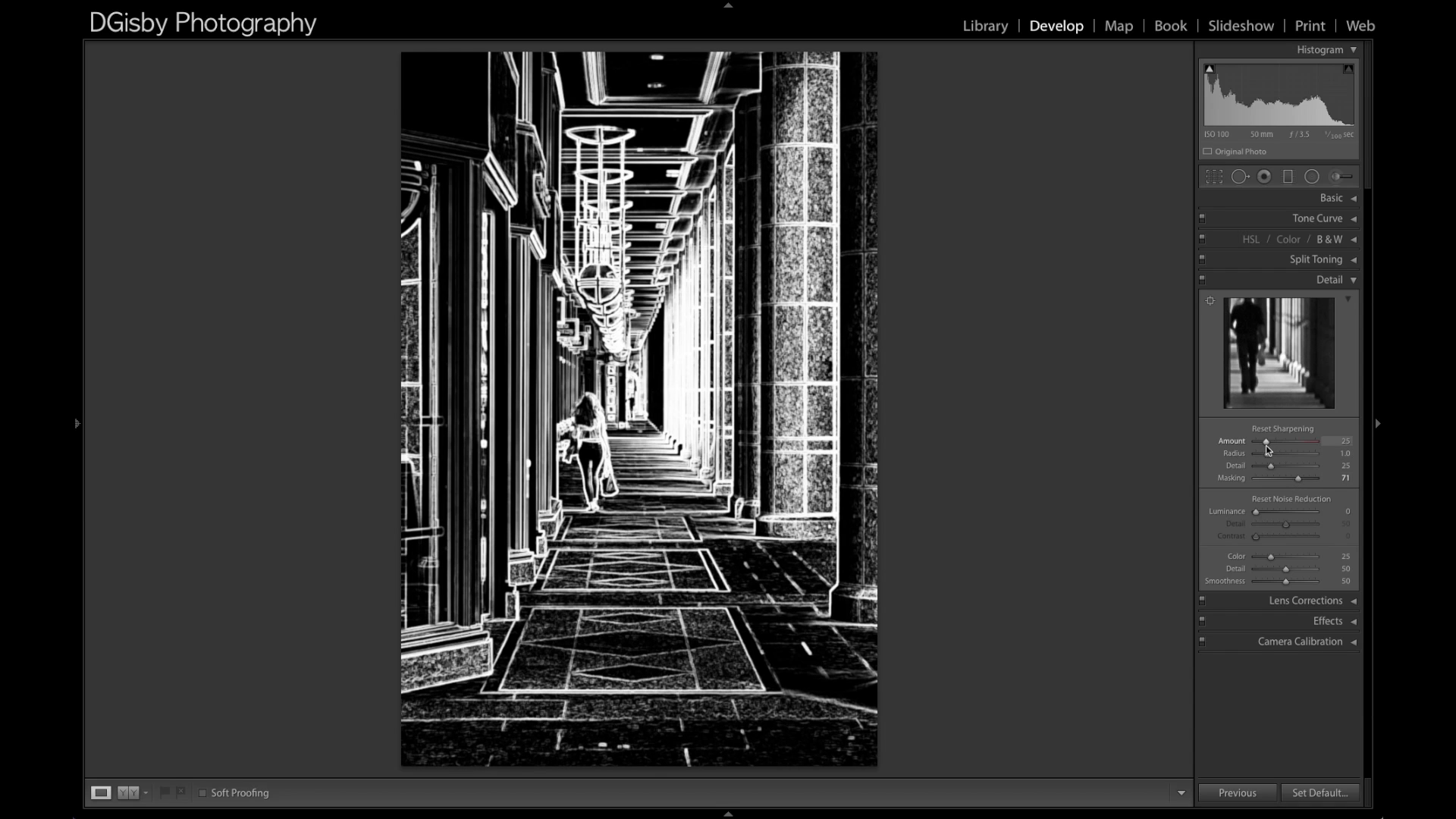
pyautogui.press('alt')
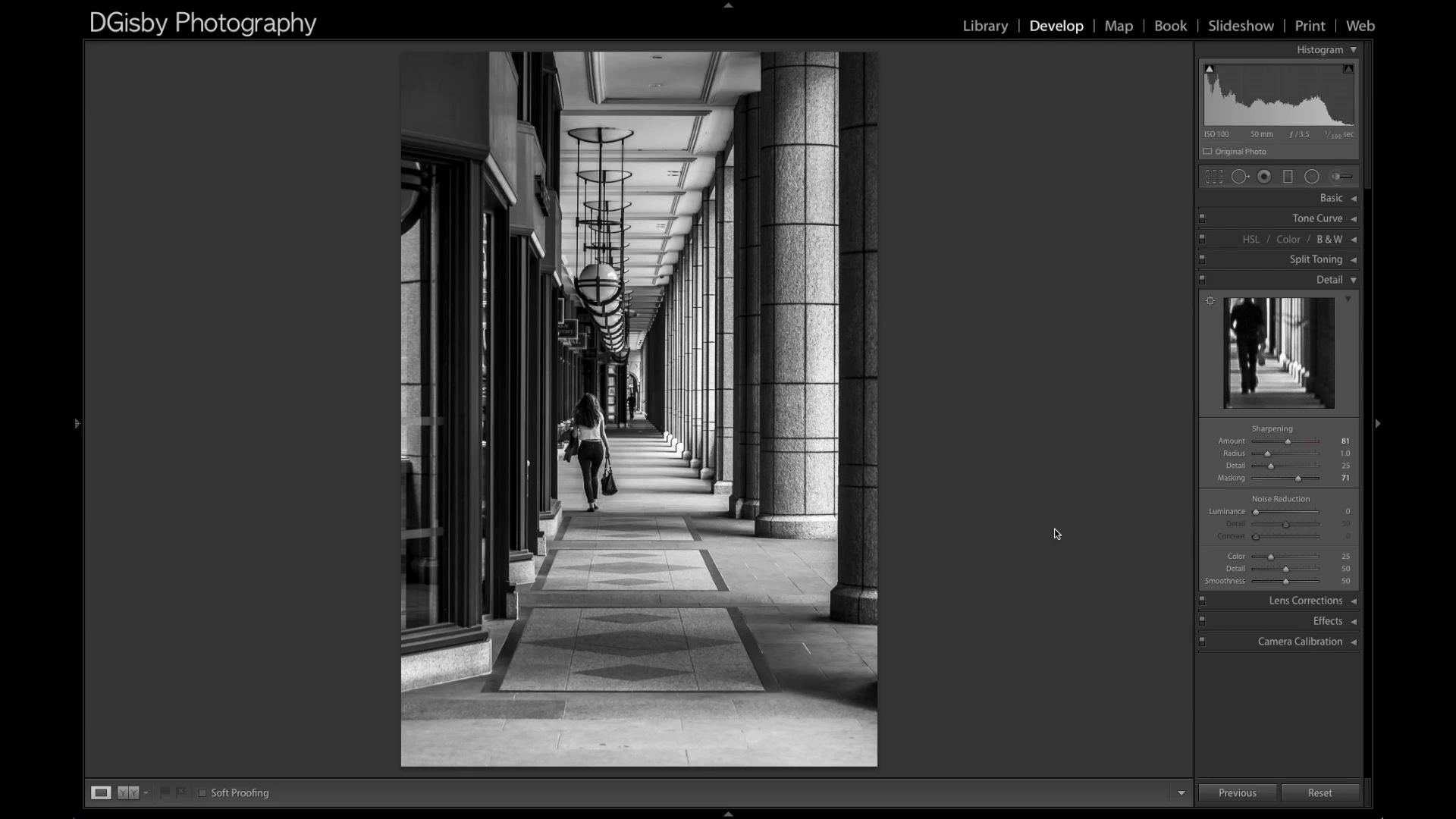
# Display the file name and exposure info overlay on the photo, and slightly adjust the luminance noise reduction.
pyautogui.press('i')
pyautogui.press('i')
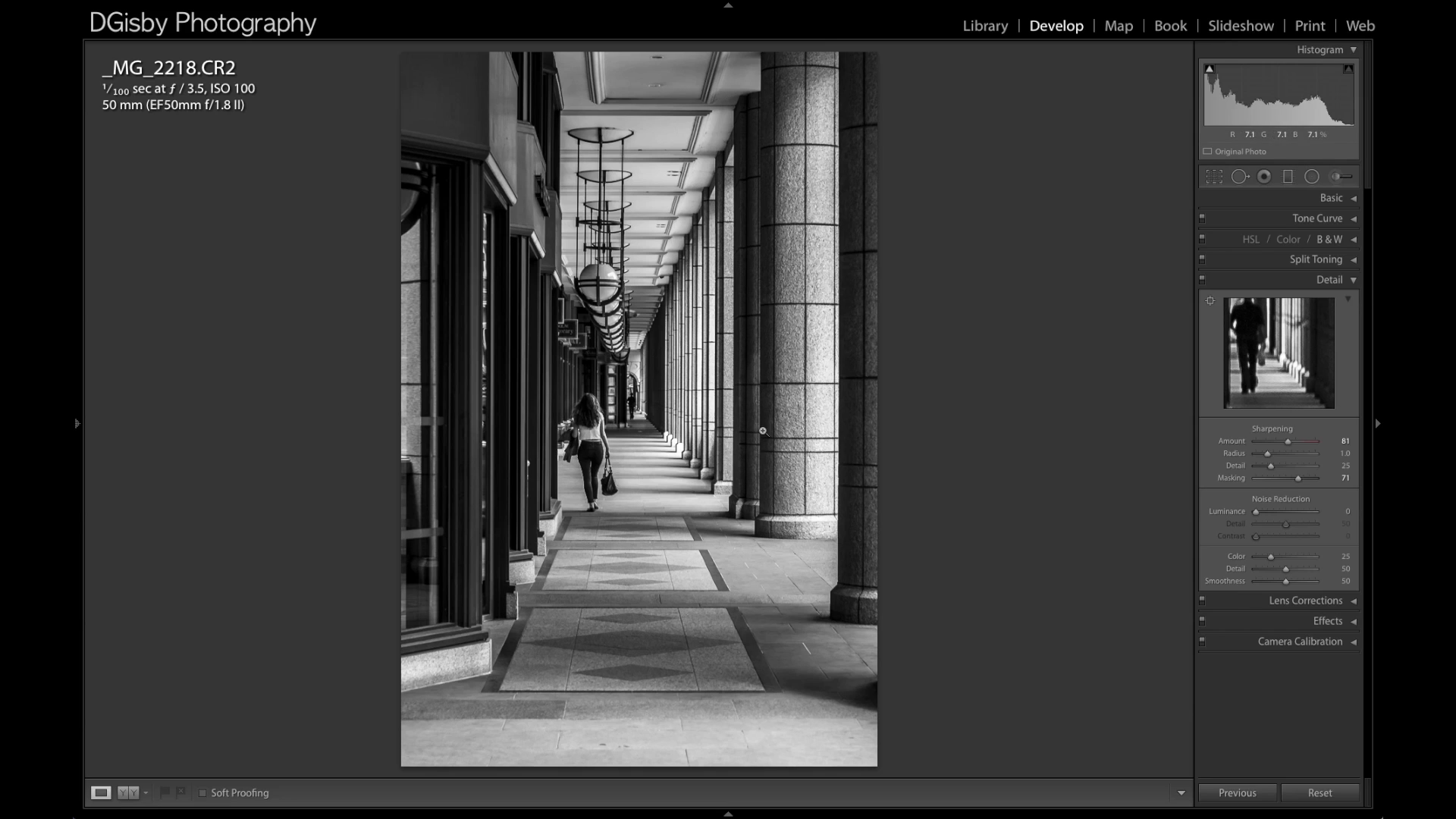
pyautogui.moveTo(1256, 512); pyautogui.dragTo(1259, 512)
pyautogui.click(1351, 285)
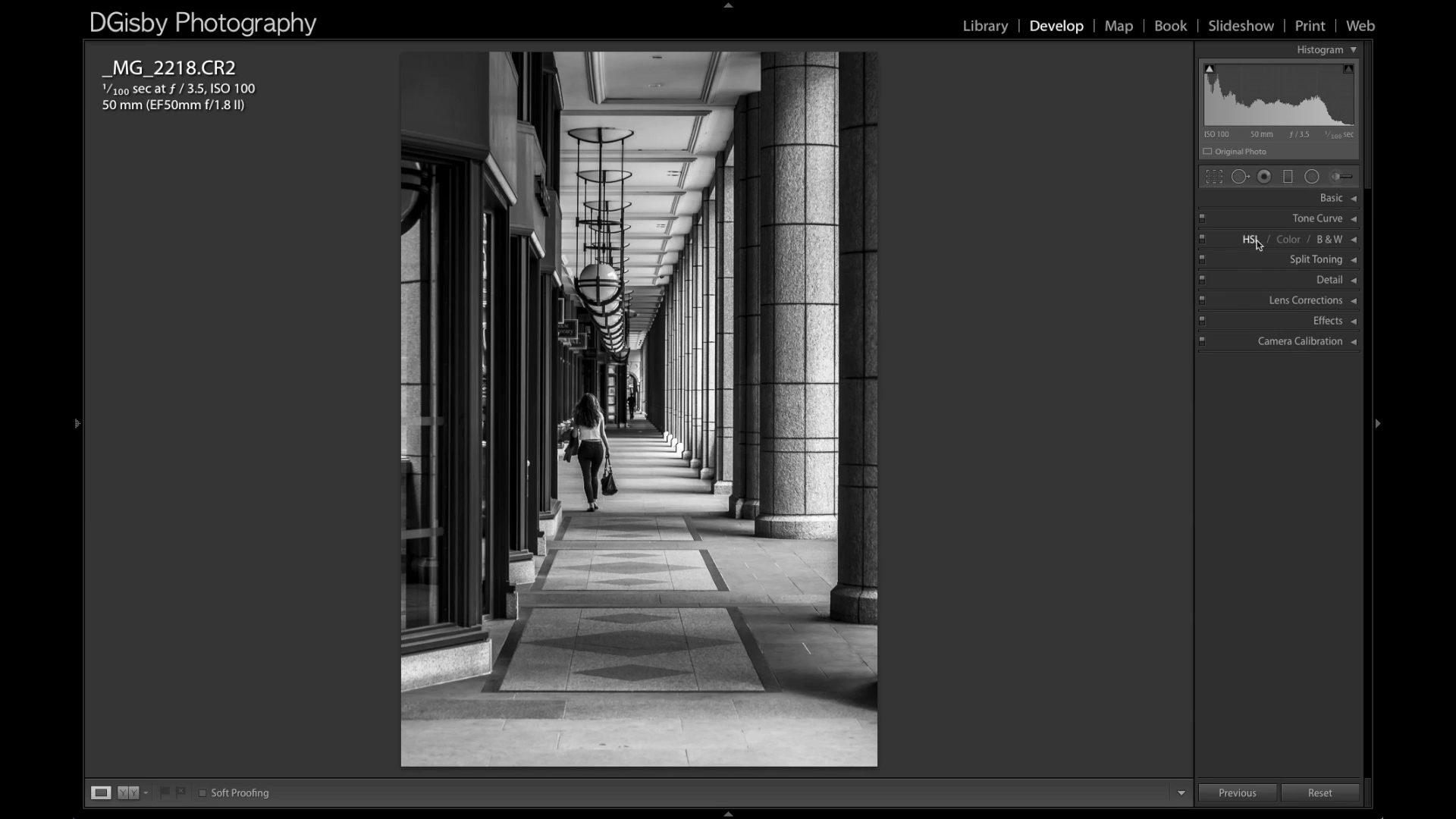
# Apply a dark Highlight Priority post-crop vignette with an Amount of −41.
pyautogui.click(1354, 322)
pyautogui.moveTo(1289, 362); pyautogui.dragTo(1274, 366)
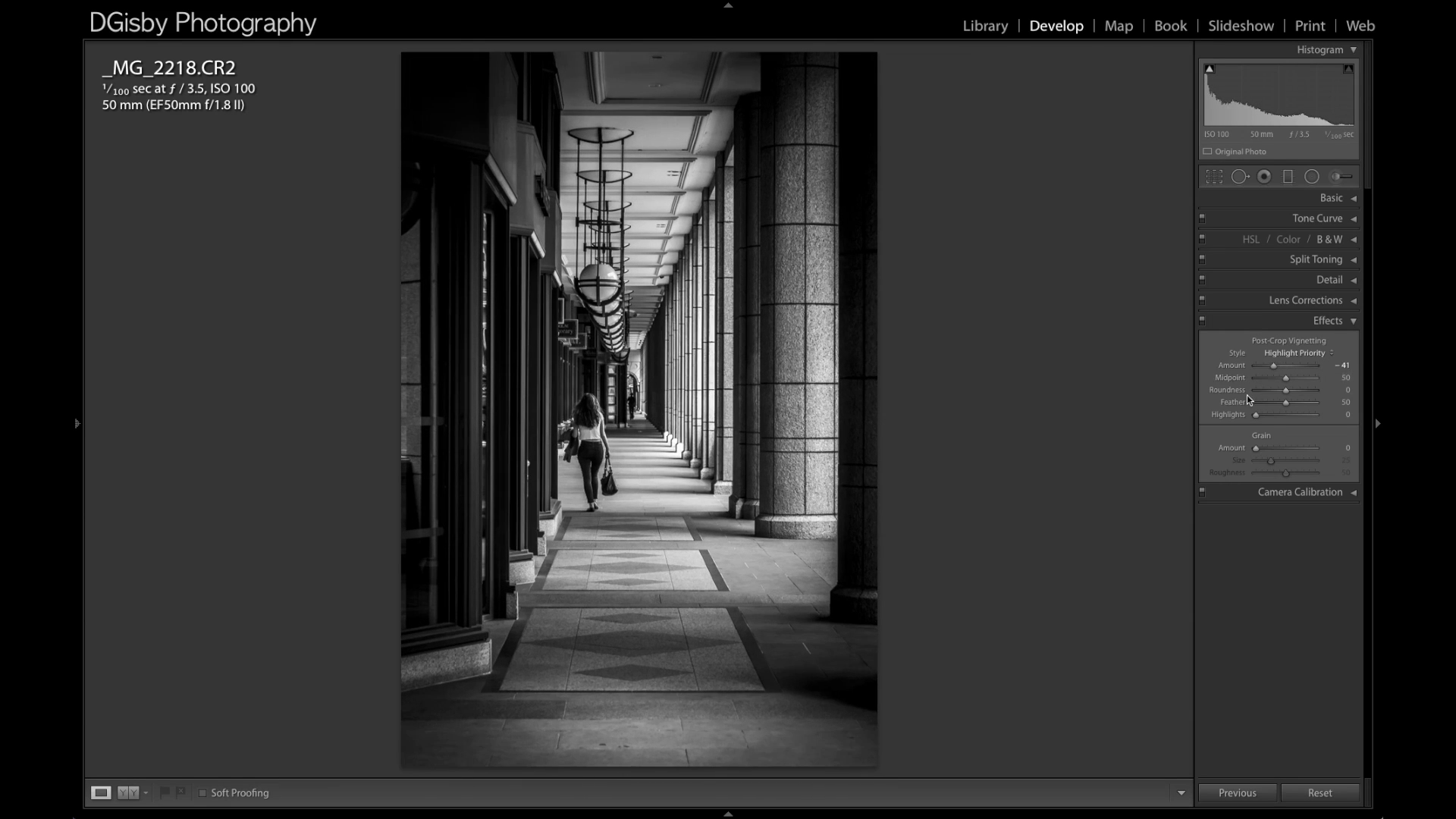
pyautogui.click(1350, 322)
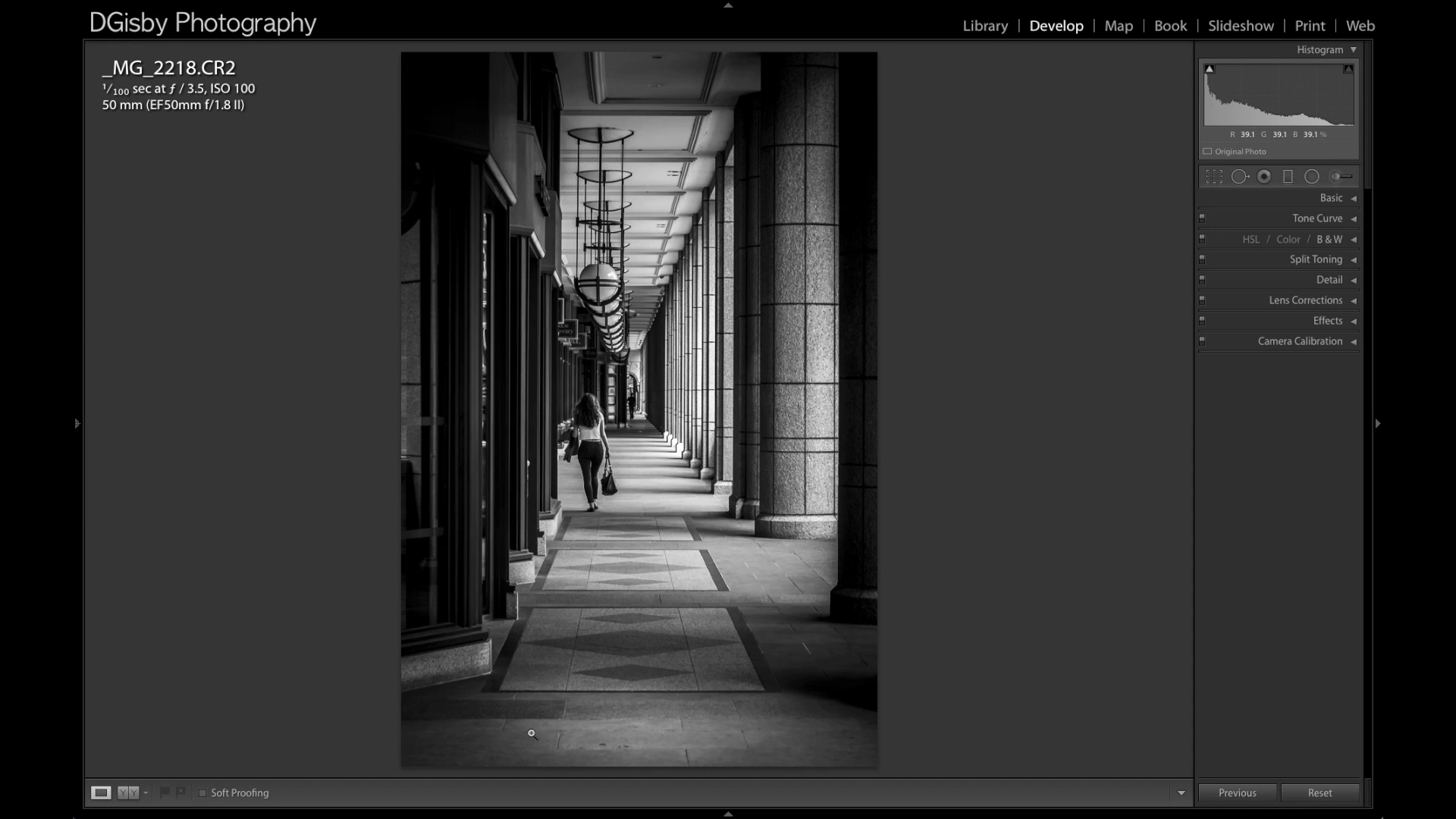
# Inspect the foreground floor, add a graduated filter with −0.40 exposure across the photo's lower edge, and hide its mask overlay.
pyautogui.click(692, 732)
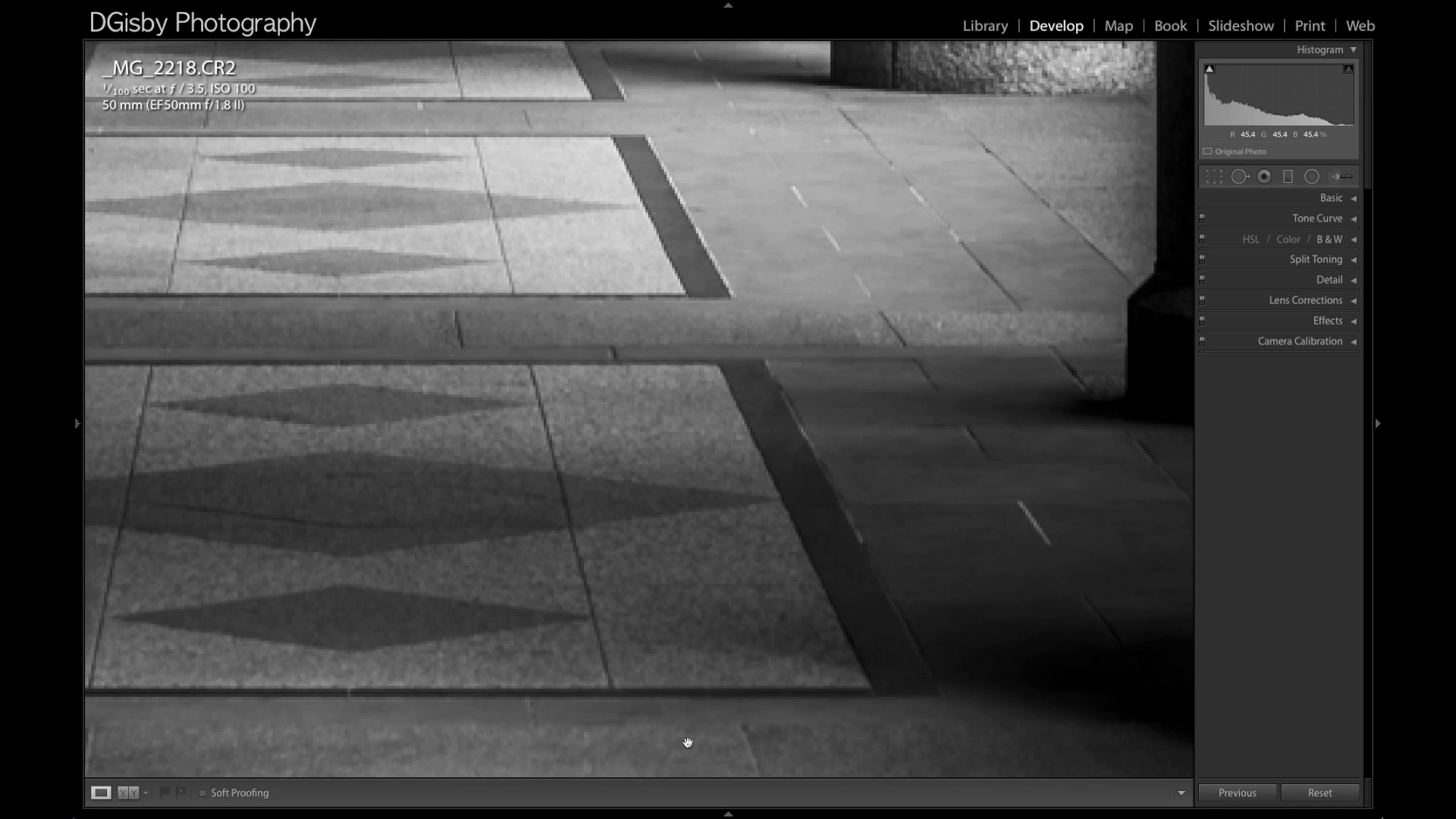
pyautogui.moveTo(455, 543); pyautogui.dragTo(737, 215)
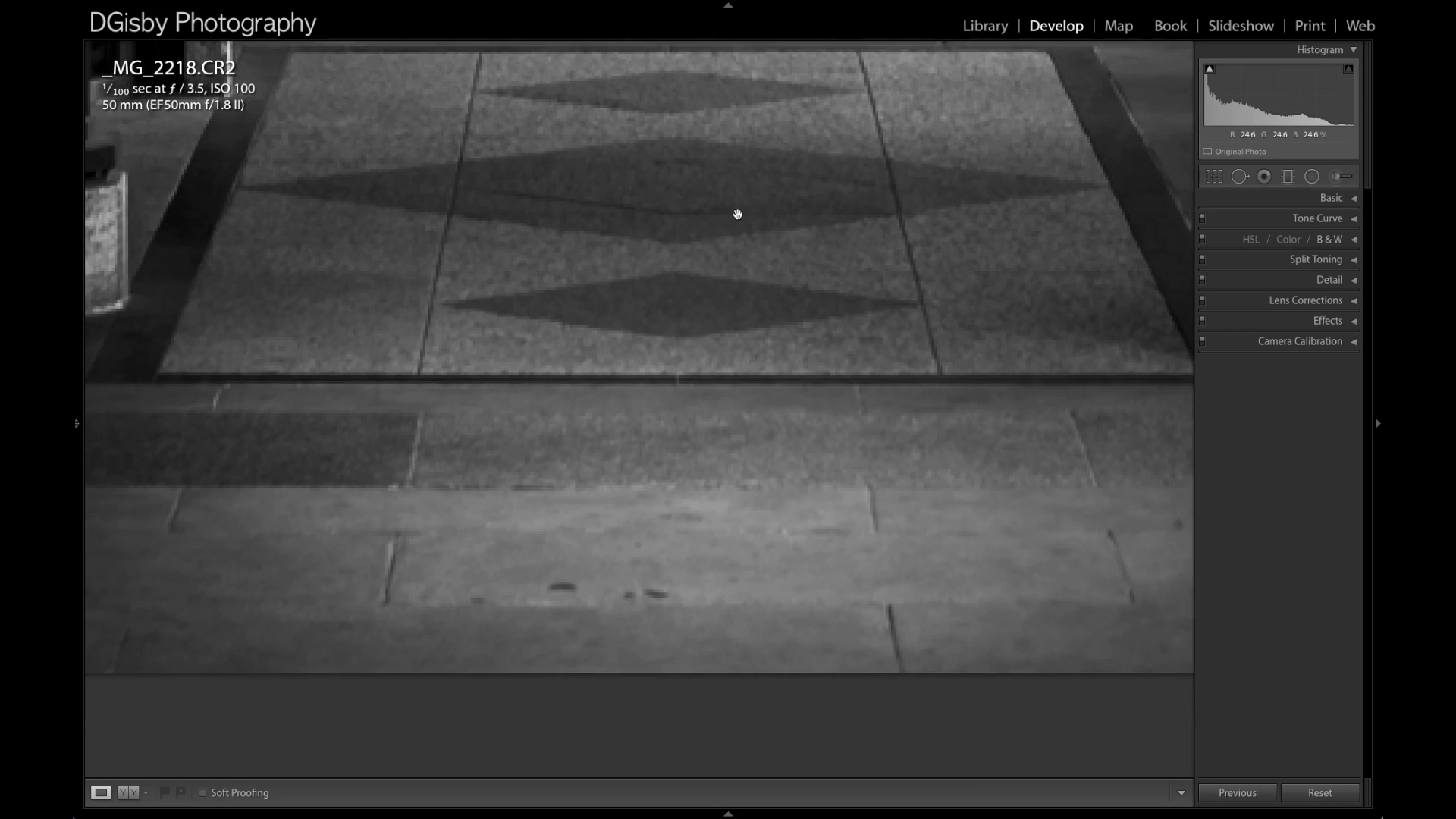
pyautogui.click(736, 224)
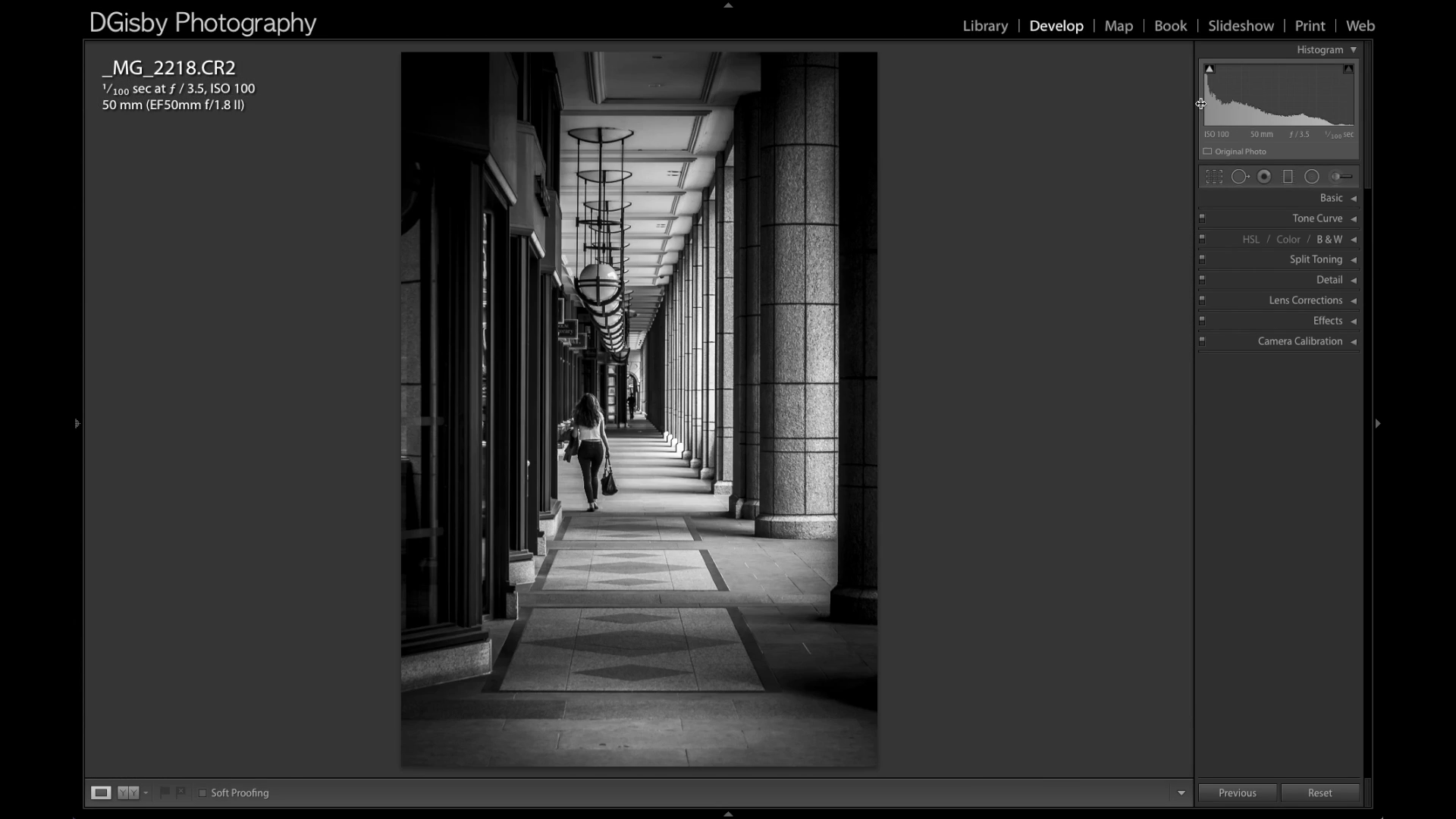
pyautogui.click(1354, 199)
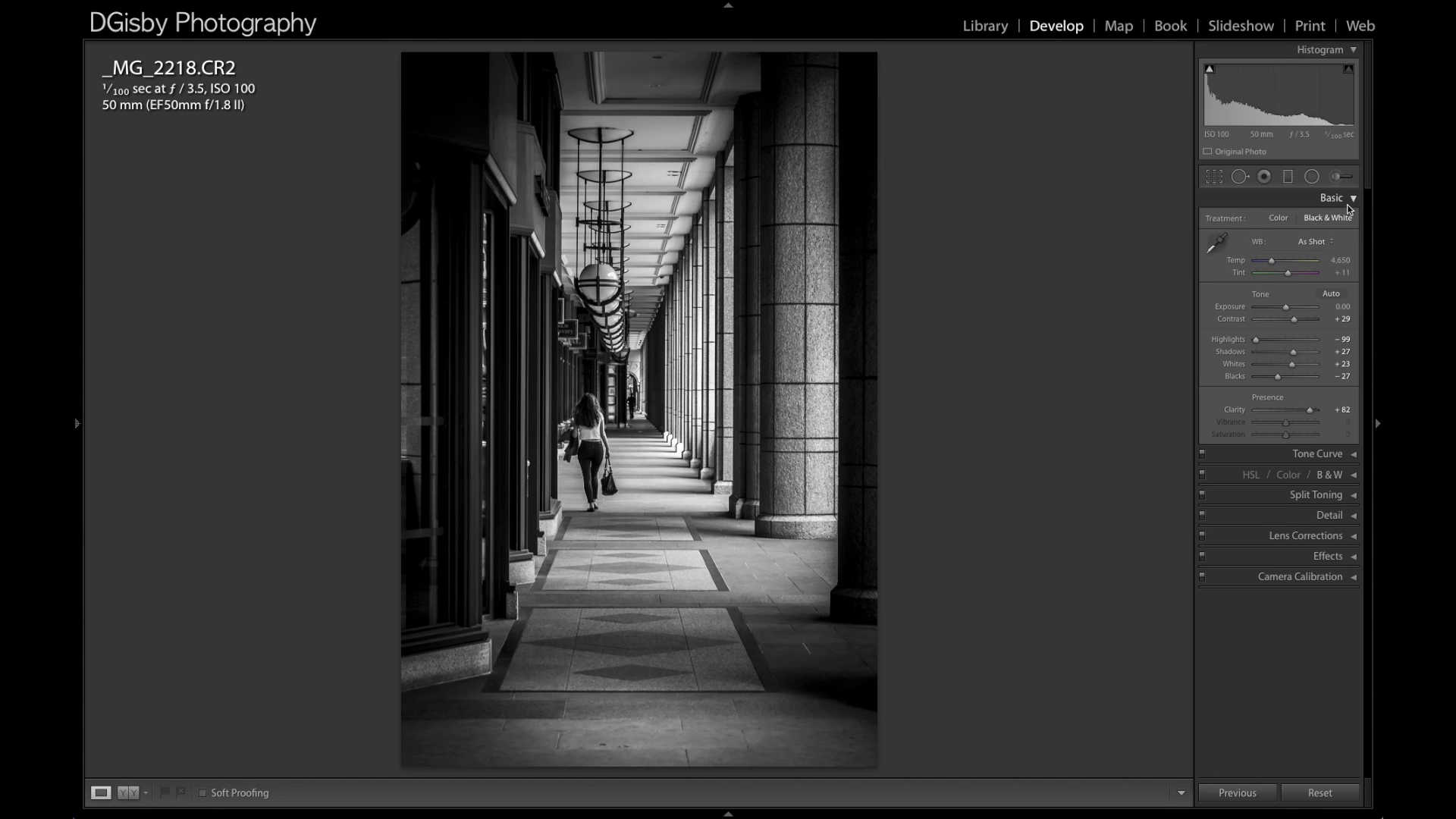
pyautogui.click(1287, 179)
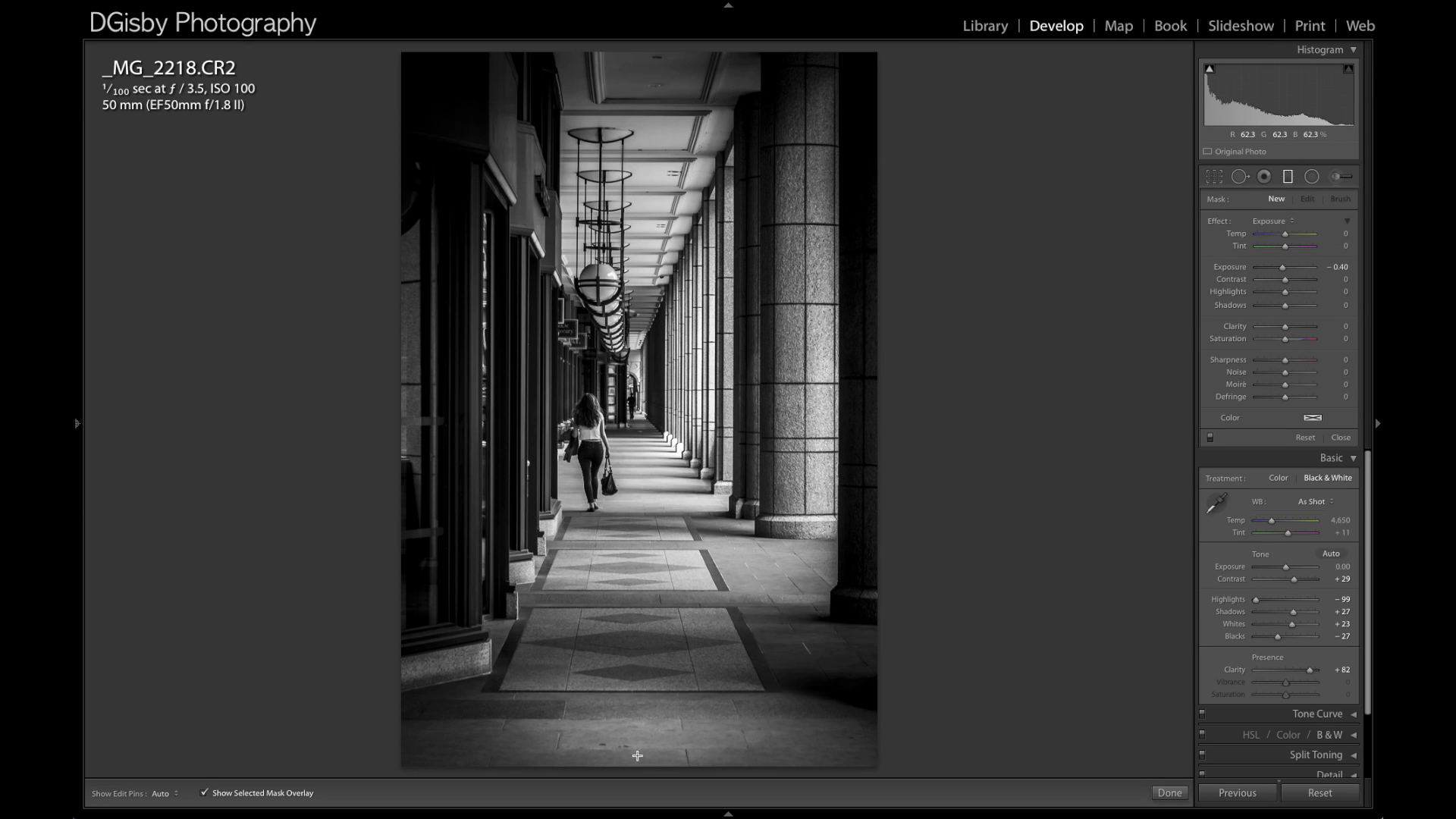
pyautogui.moveTo(636, 748); pyautogui.dragTo(637, 711)
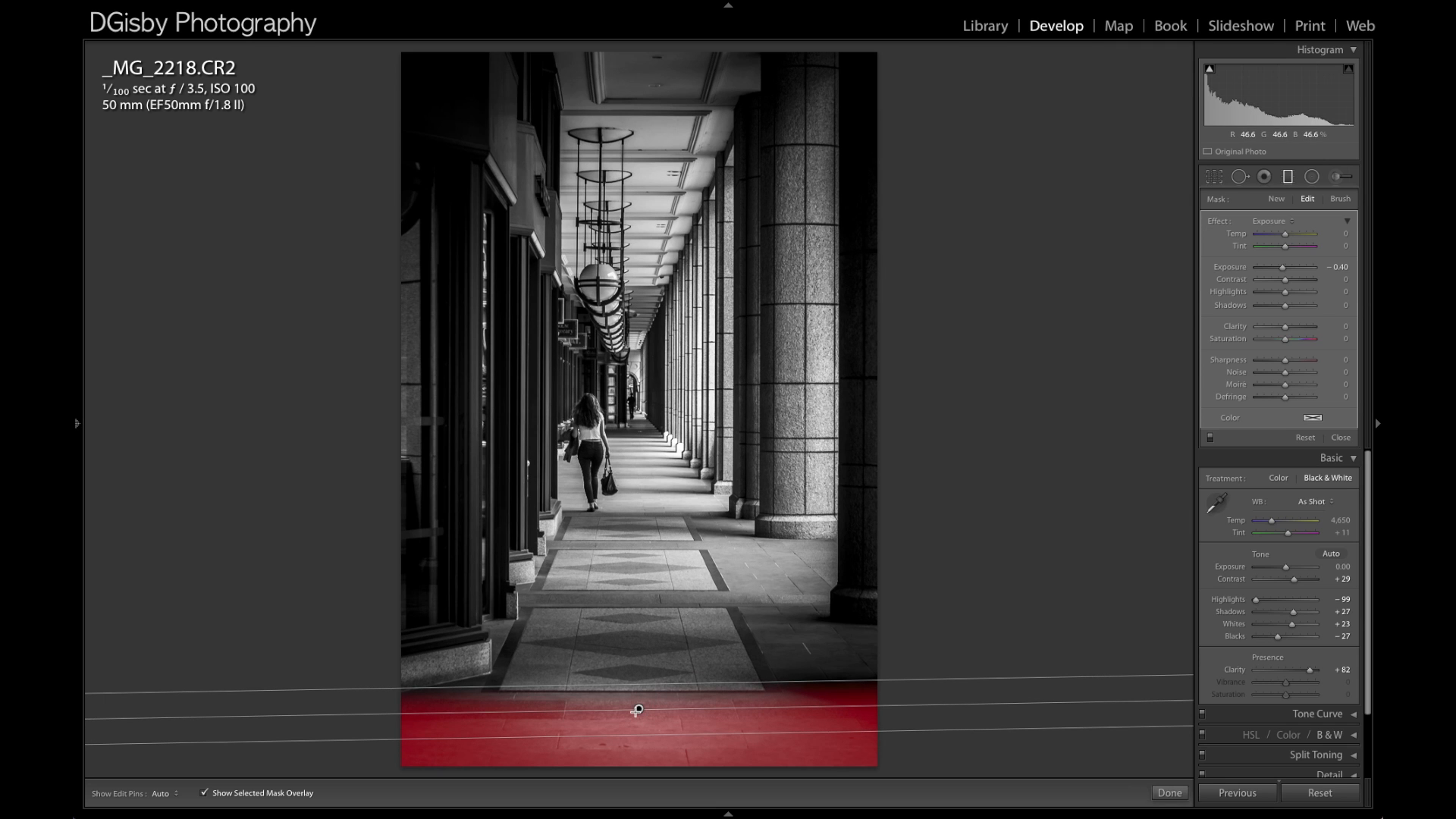
pyautogui.click(288, 789)
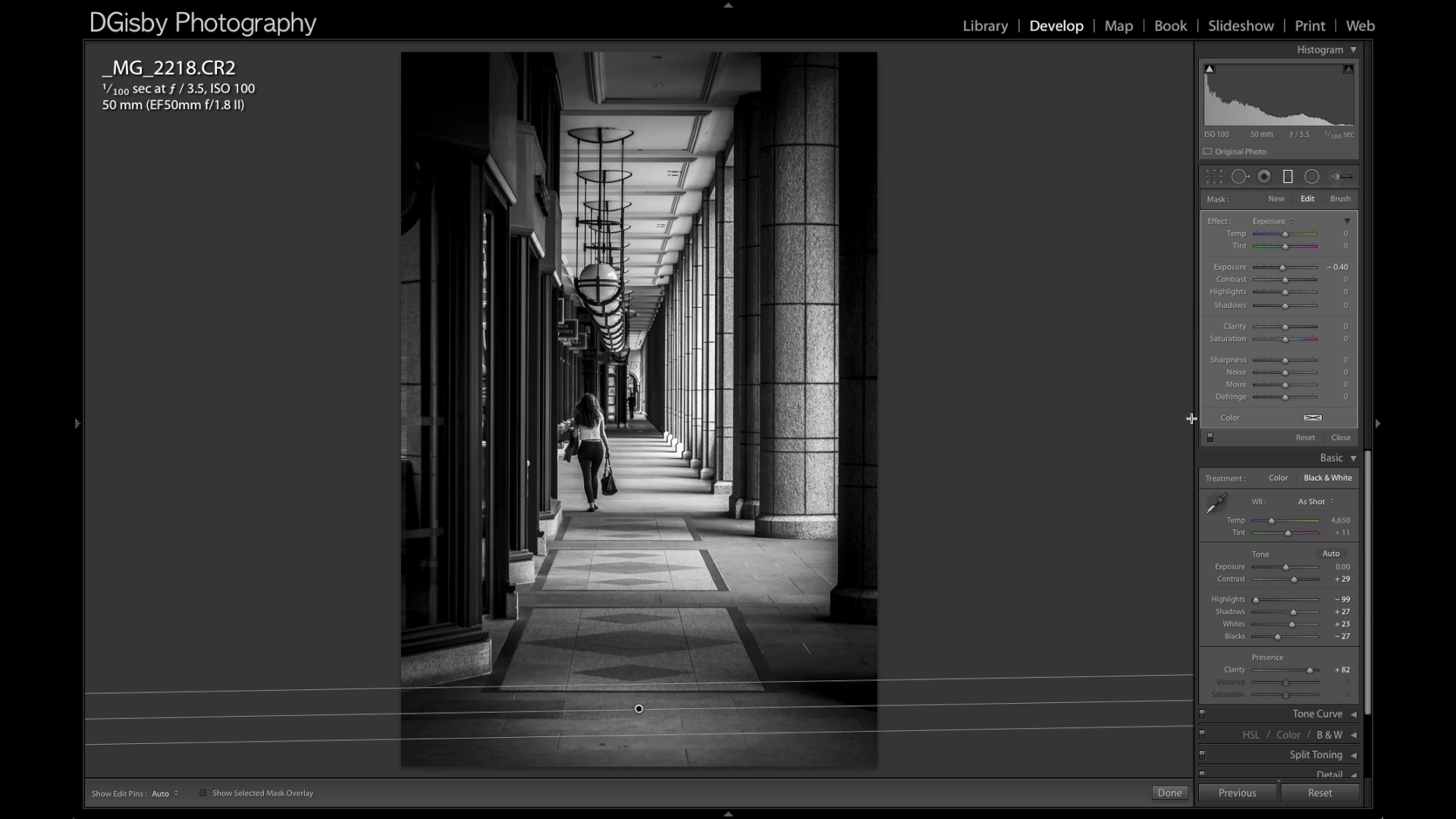
# Set the graduated filter's Highlights to −45 and its Exposure to about −0.8, and finish editing the filter.
pyautogui.click(1319, 290)
pyautogui.write('74')
pyautogui.press('Return')
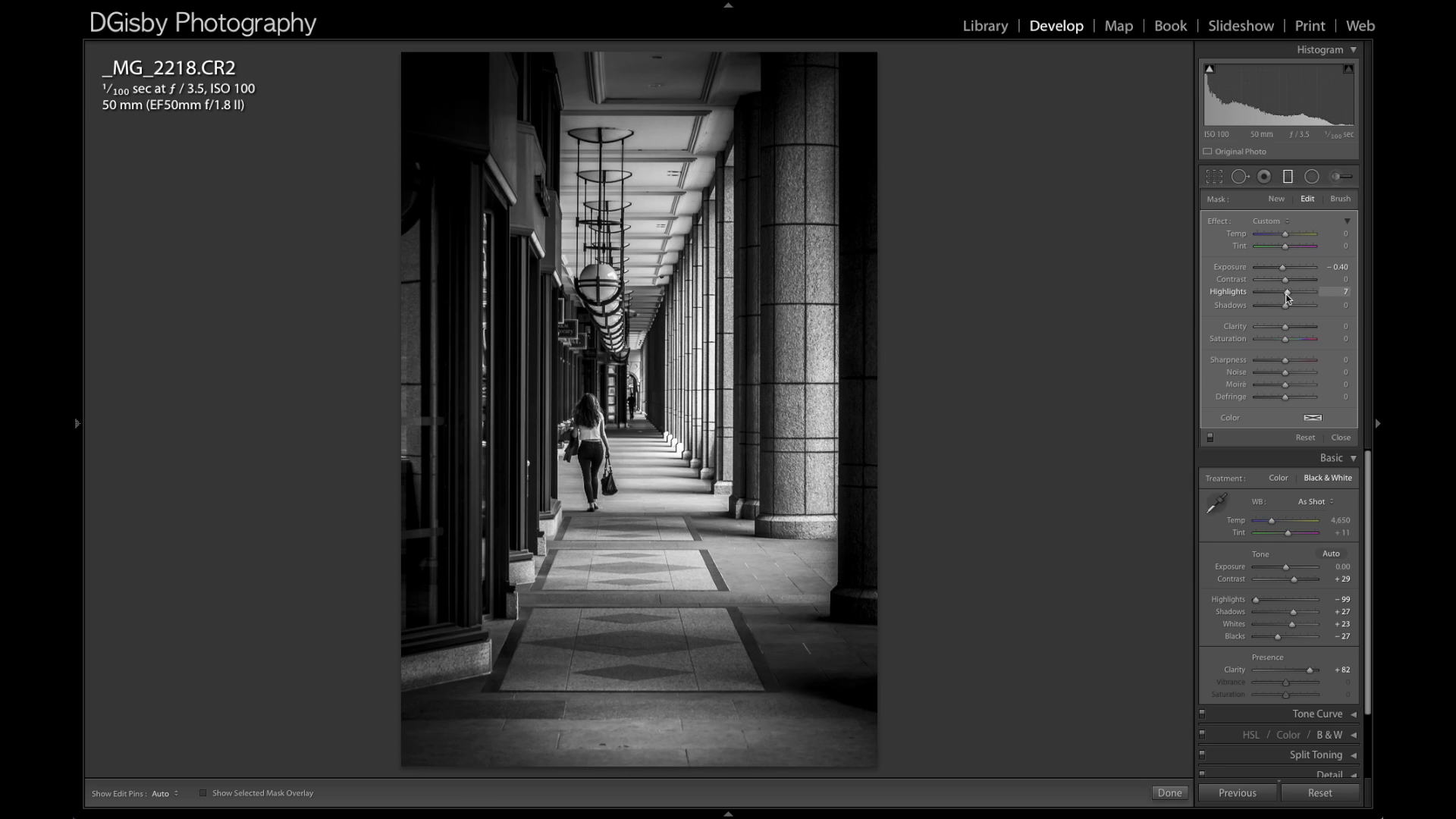
pyautogui.moveTo(1287, 297); pyautogui.dragTo(1280, 268)
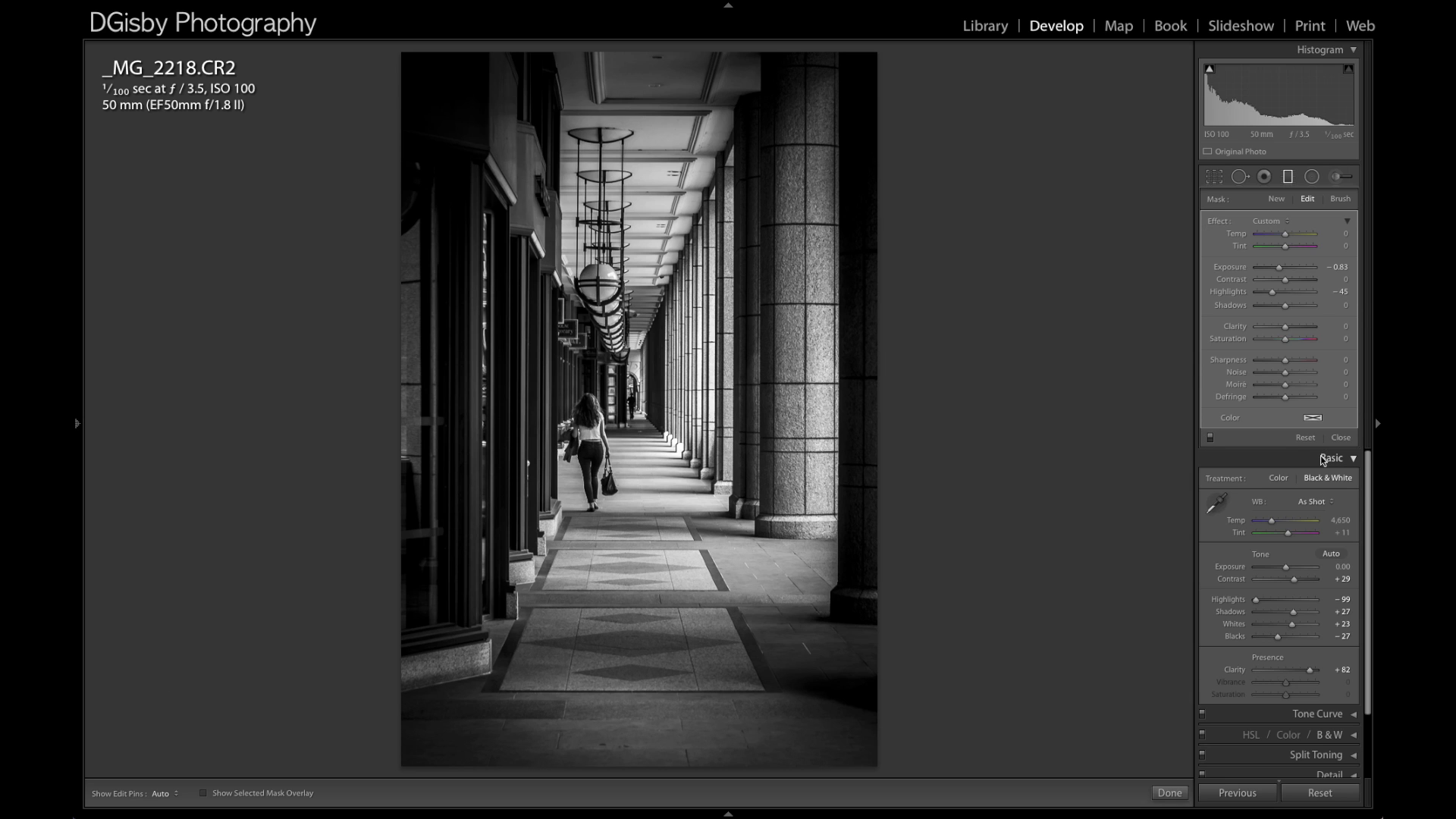
pyautogui.press('Escape')
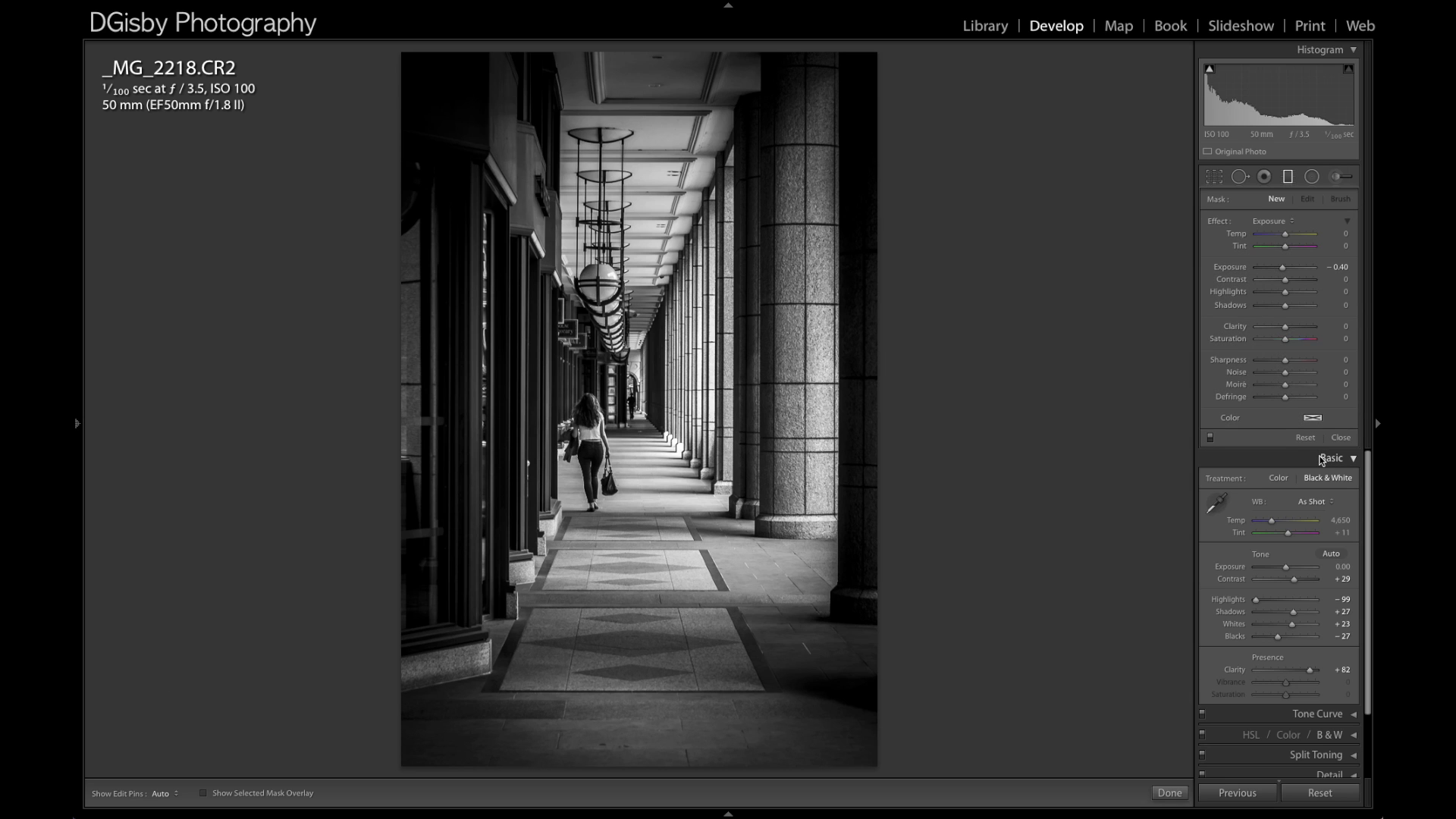
pyautogui.click(1338, 439)
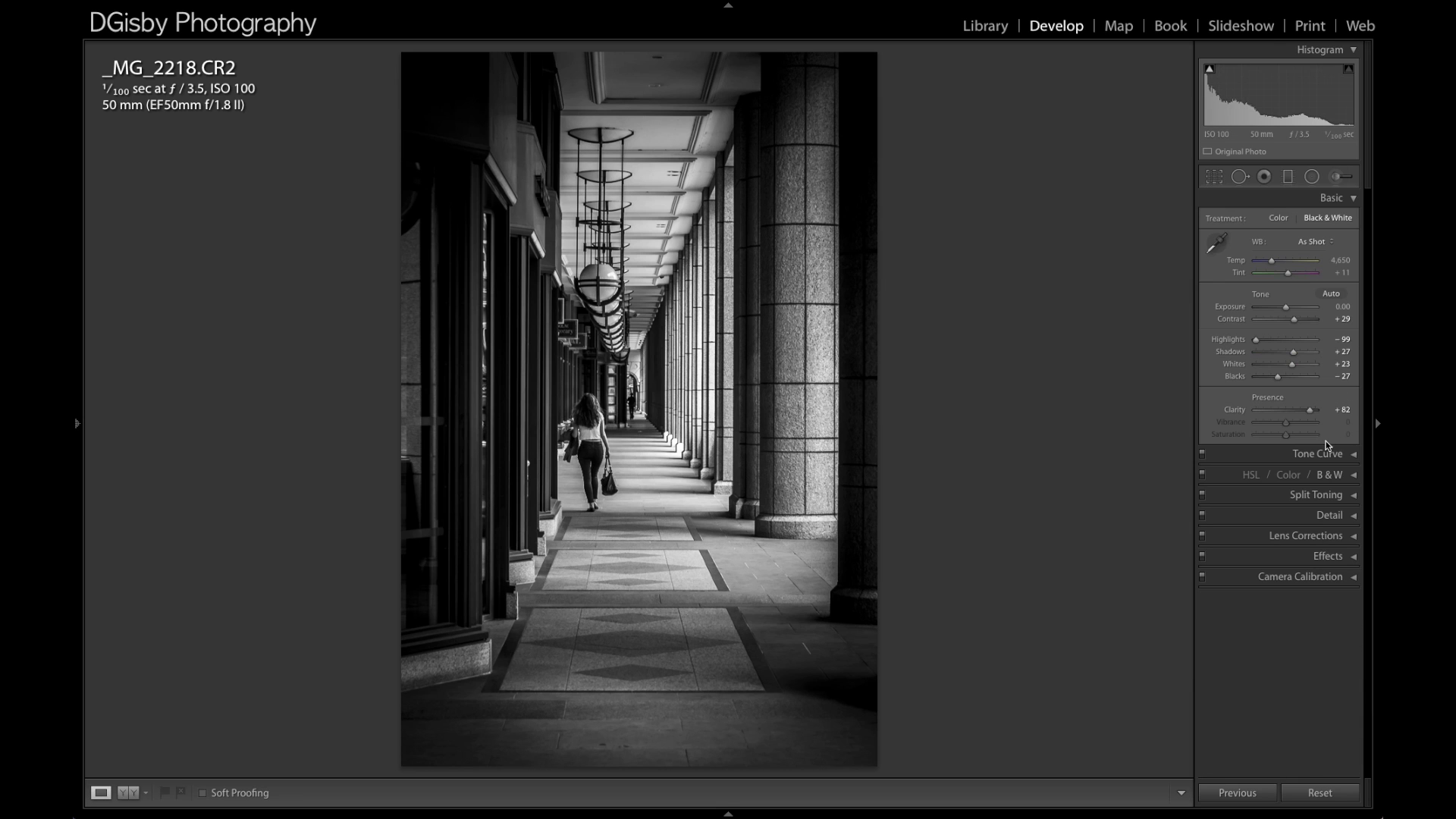
# Enable lens profile corrections and chromatic aberration removal, and compare the finished edit with the original photo.
pyautogui.click(1354, 199)
pyautogui.click(1350, 300)
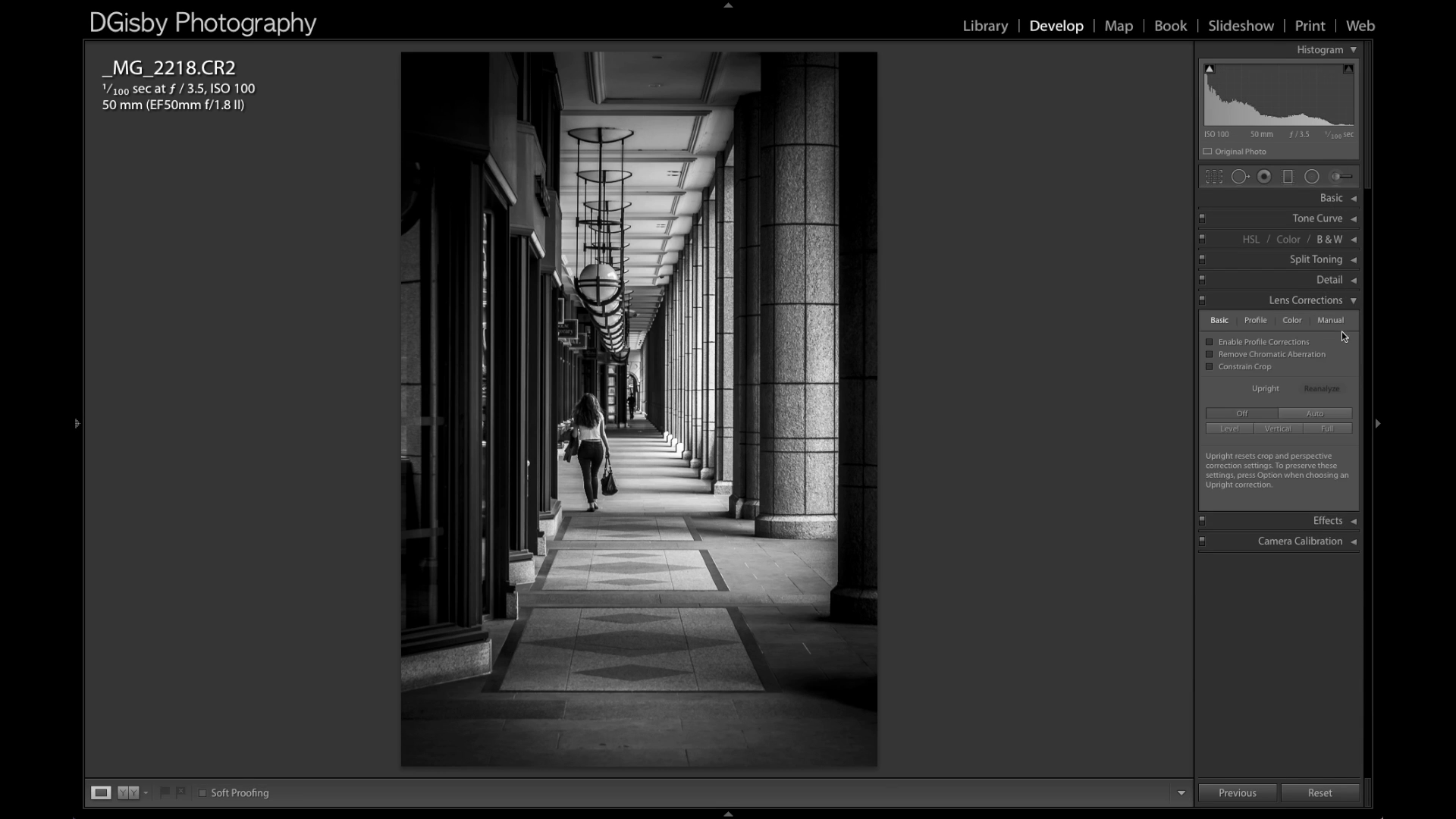
pyautogui.click(1271, 342)
pyautogui.click(1277, 356)
pyautogui.click(1353, 303)
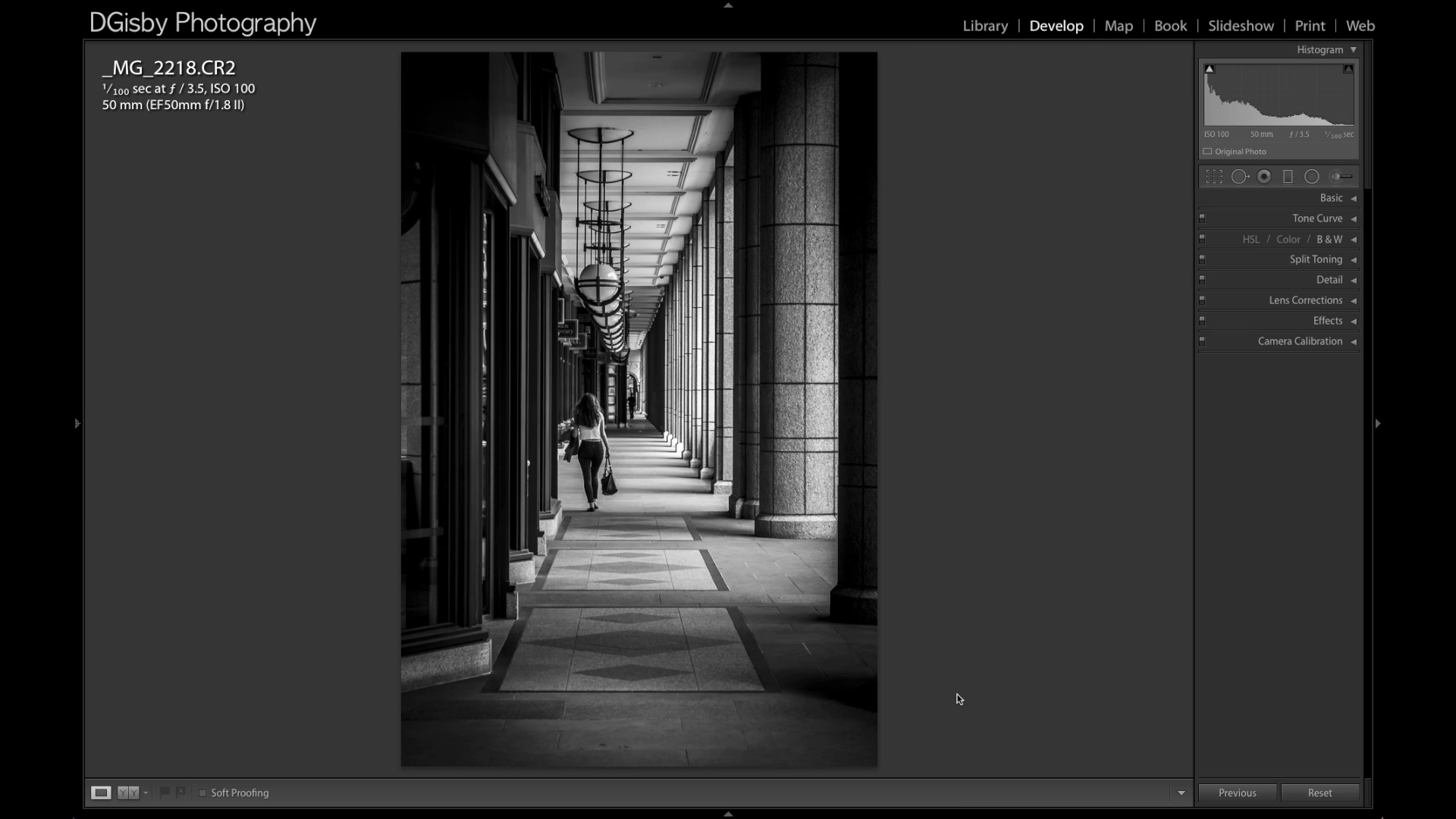
pyautogui.press('\\')
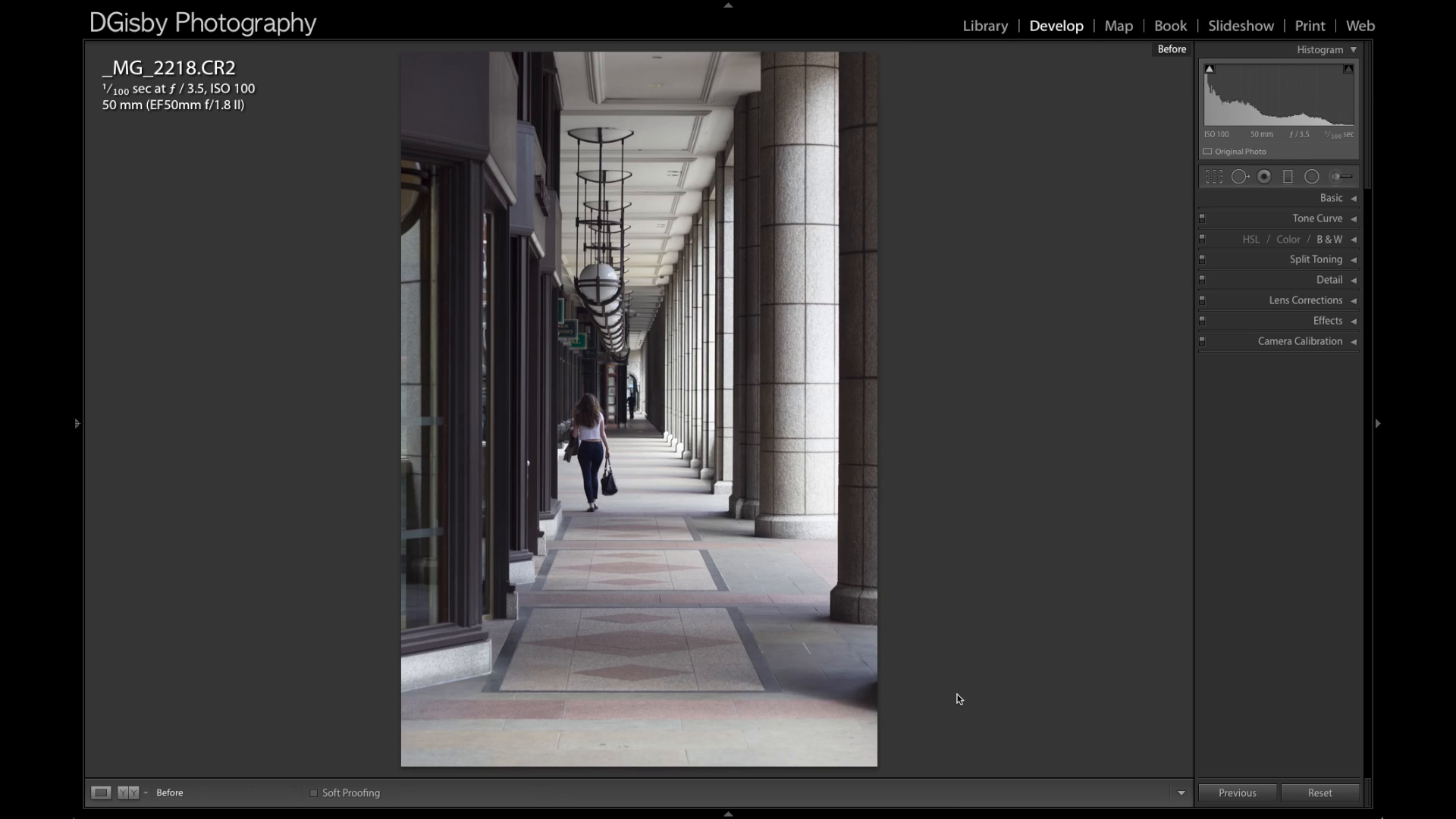
pyautogui.press('\\')
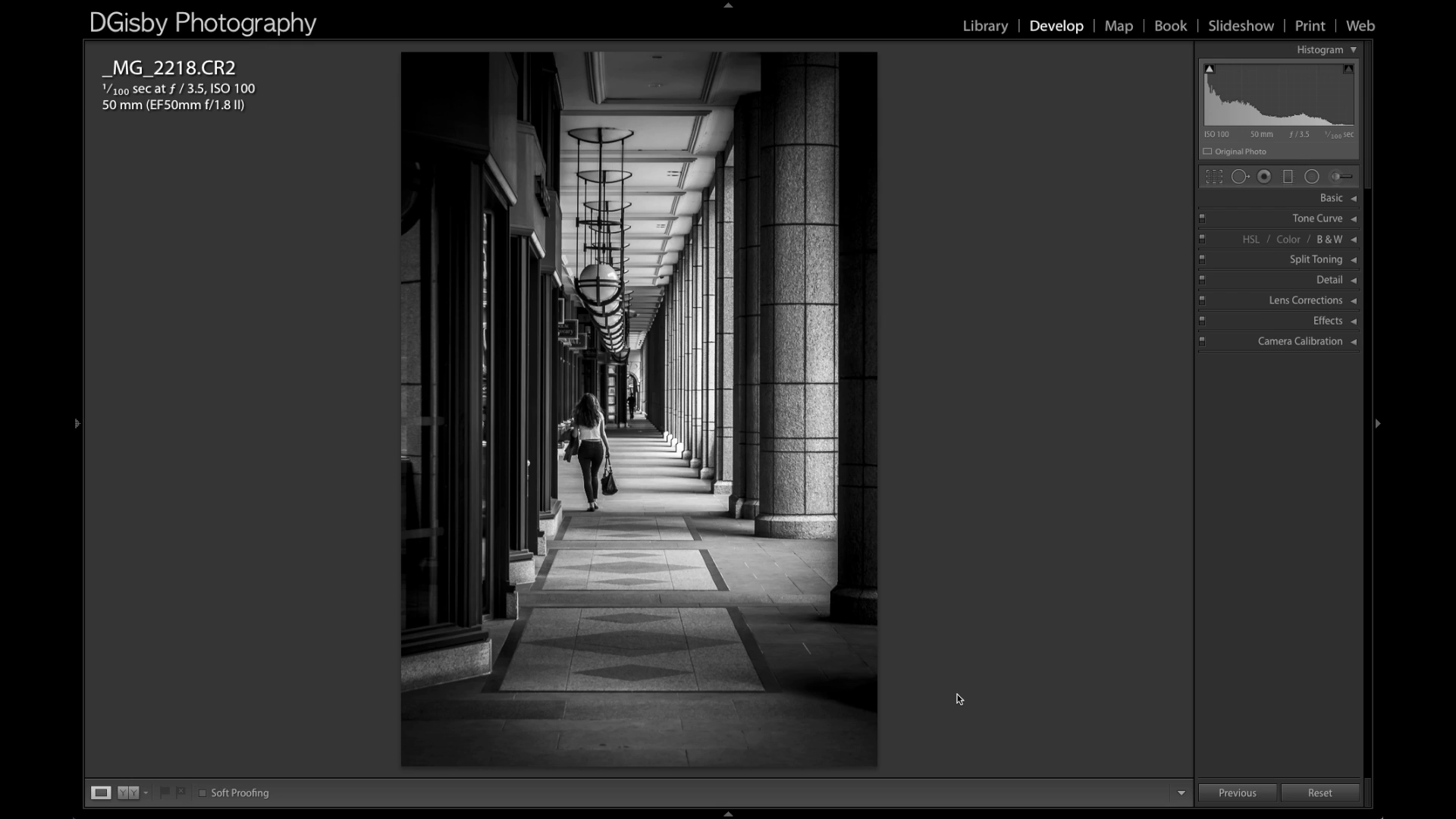